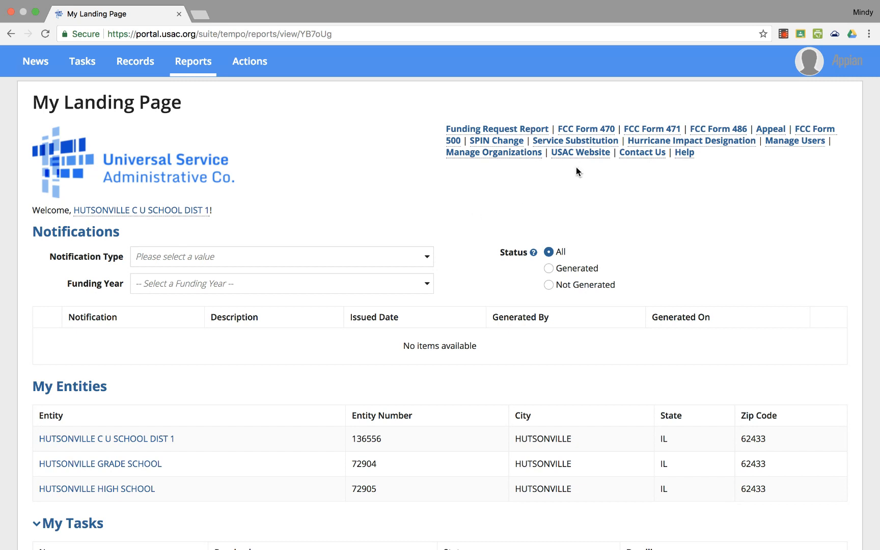
# Start a new FCC Form 470 with the application nickname "Hut CUSD1 470 FY18-19" and save it.
pyautogui.click(578, 129)
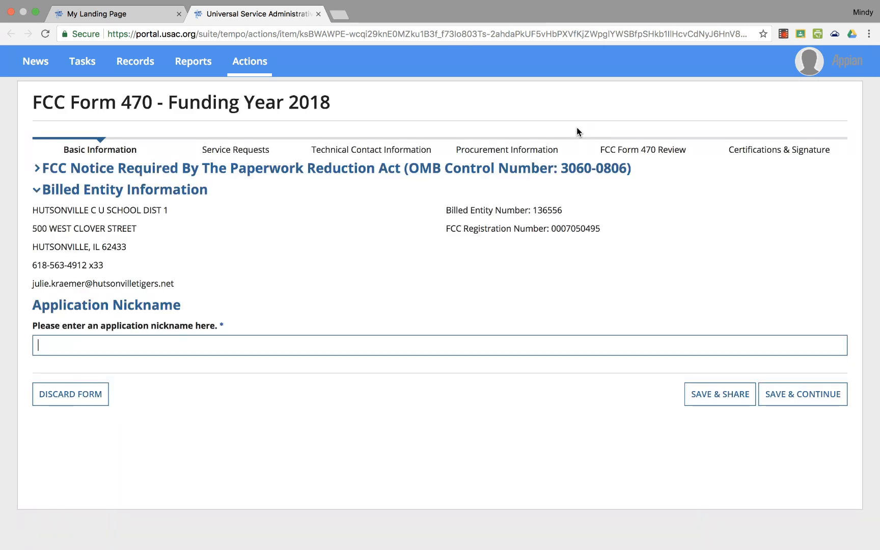
pyautogui.write('Hut CUSD1 470')
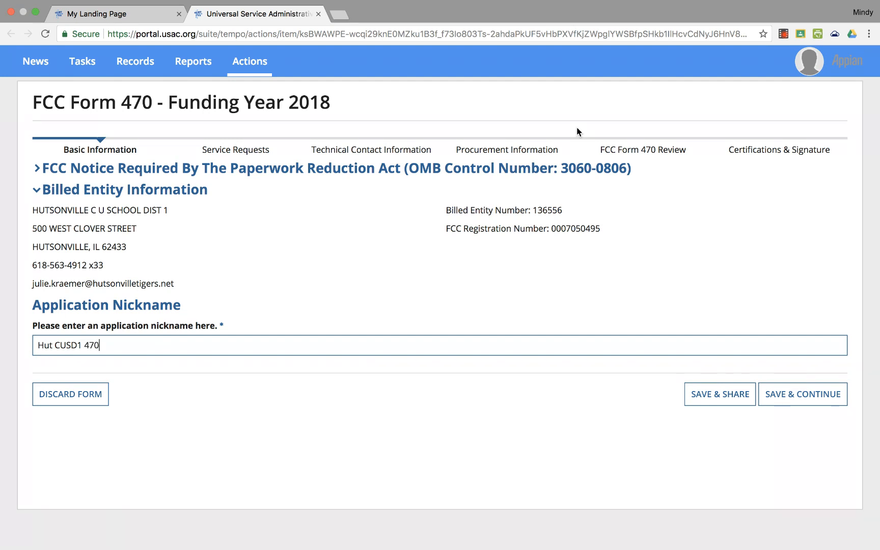
pyautogui.write(' FY18-19')
pyautogui.click(797, 395)
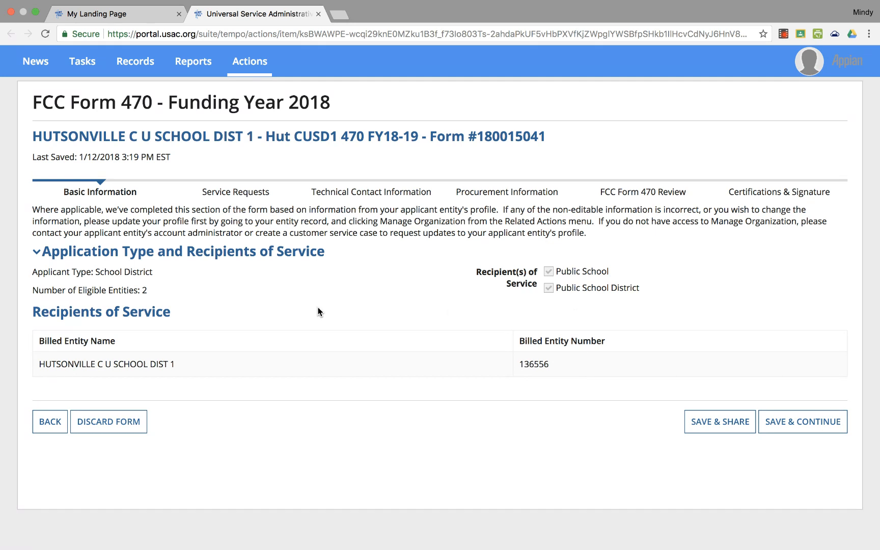
# Accept the recipients of service and save the current account holder as the main contact person.
pyautogui.click(787, 425)
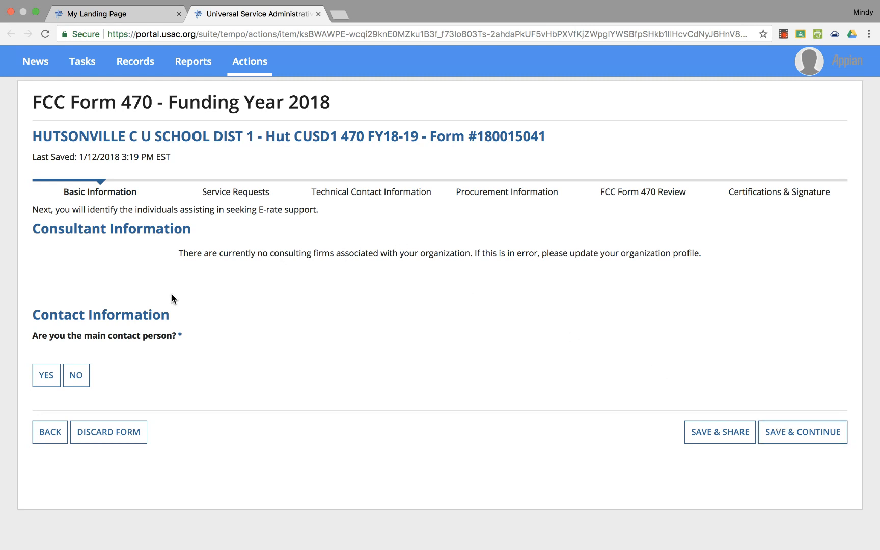
pyautogui.click(42, 380)
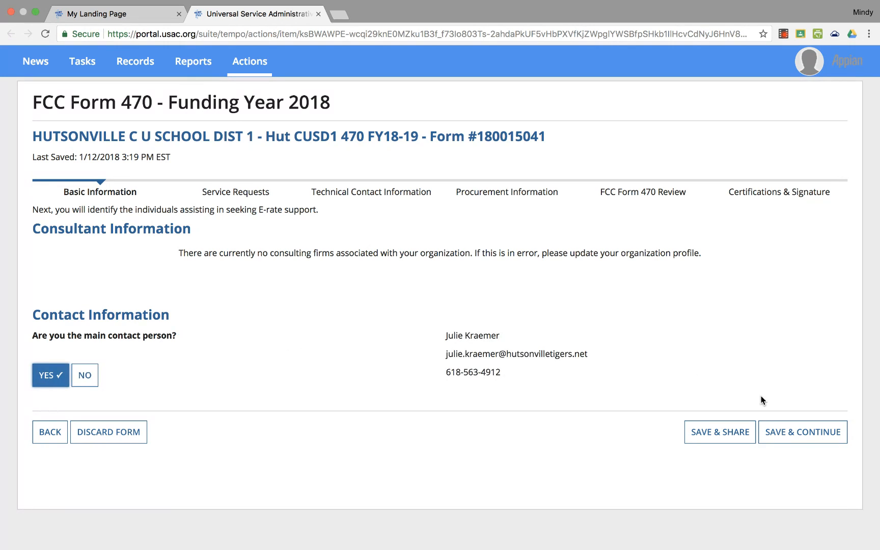
pyautogui.click(792, 430)
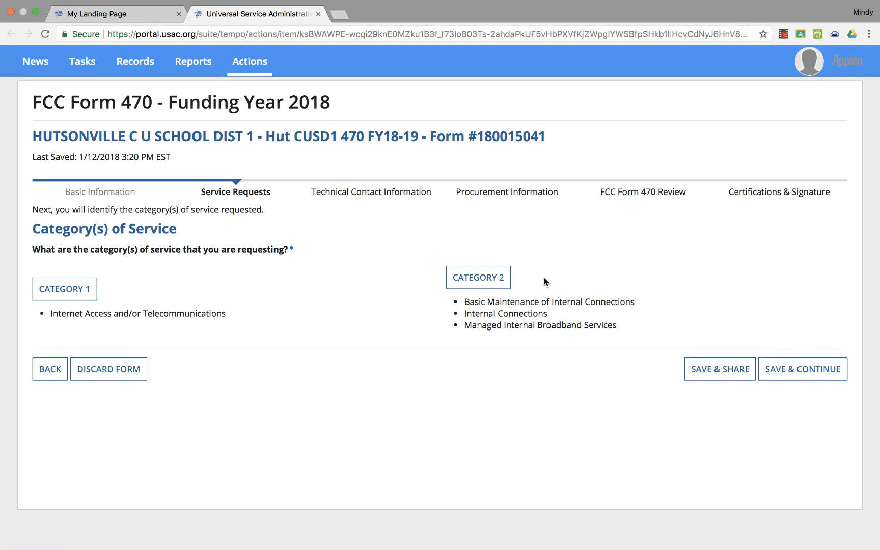
# Request Category 1 services and save the answer that there is no RFP for them.
pyautogui.click(79, 290)
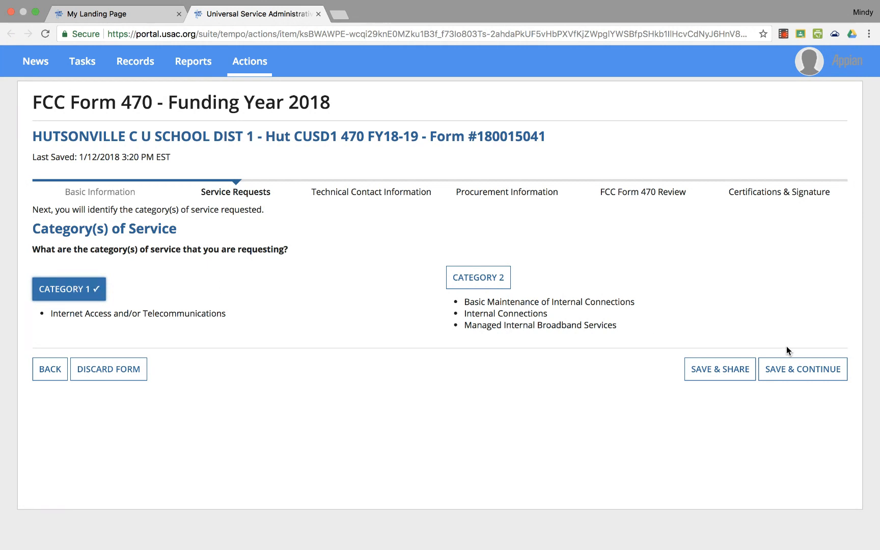
pyautogui.click(789, 366)
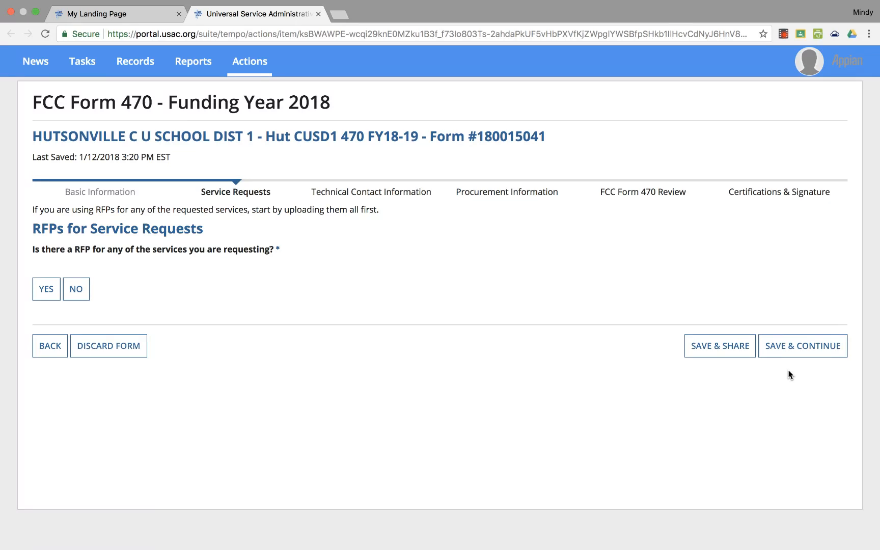
pyautogui.click(45, 292)
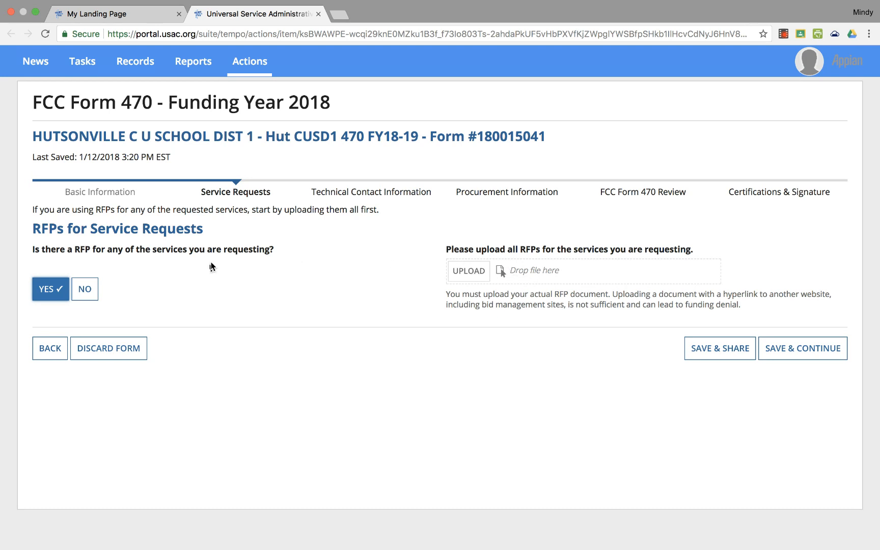
pyautogui.click(84, 291)
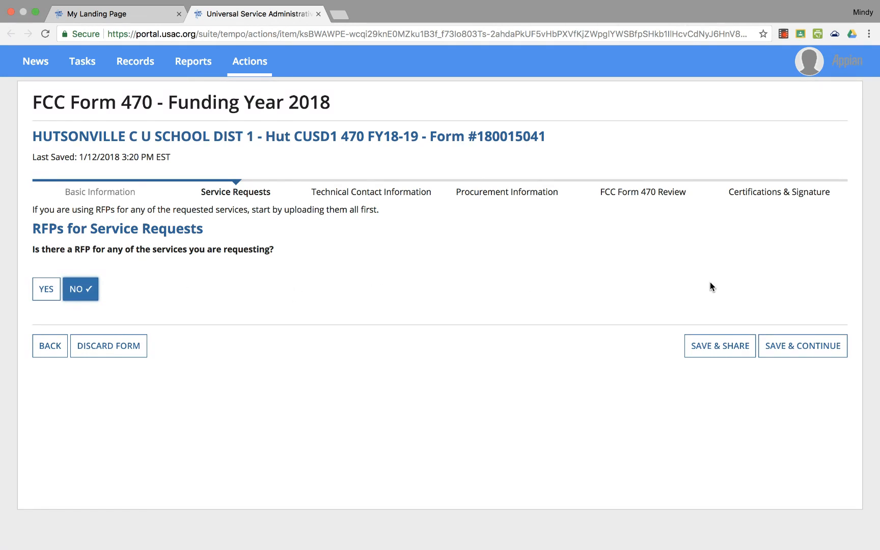
pyautogui.click(777, 355)
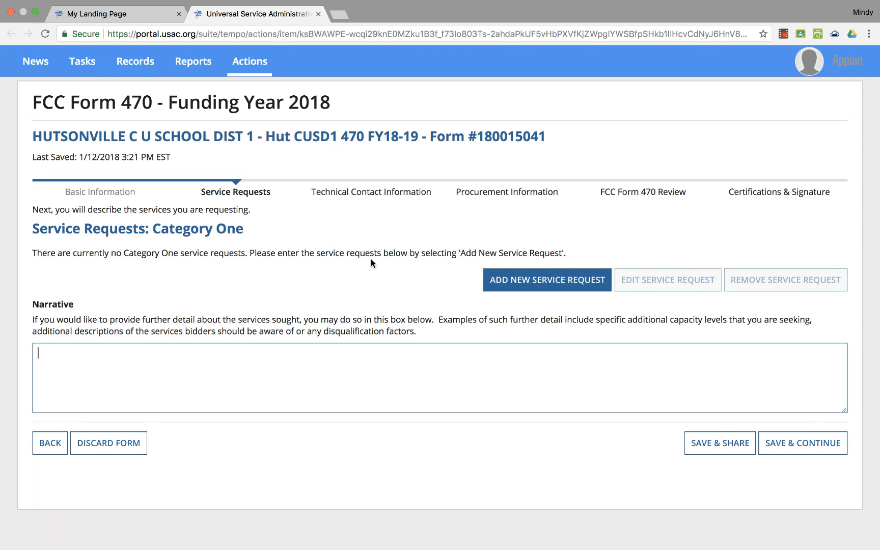
# Create a Category One service request for Leased Lit Fiber with a quantity of 1 circuit.
pyautogui.click(520, 279)
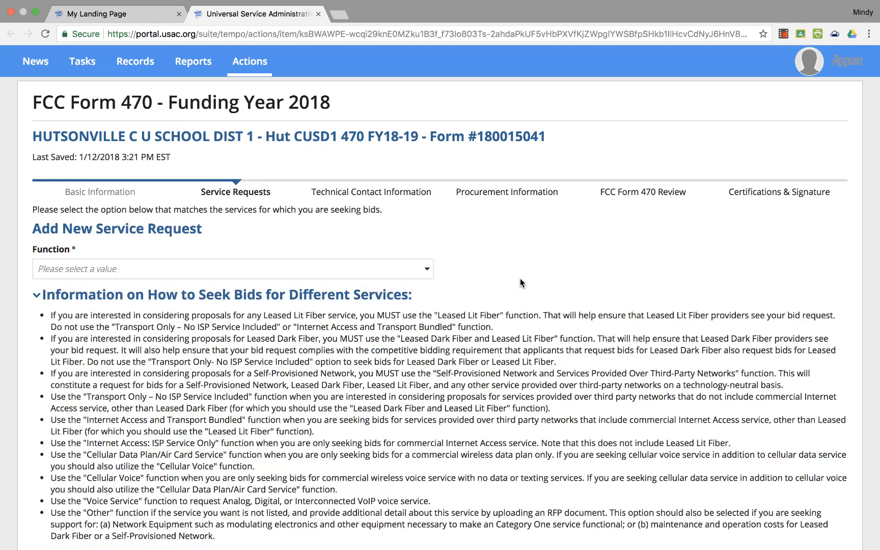
pyautogui.click(428, 274)
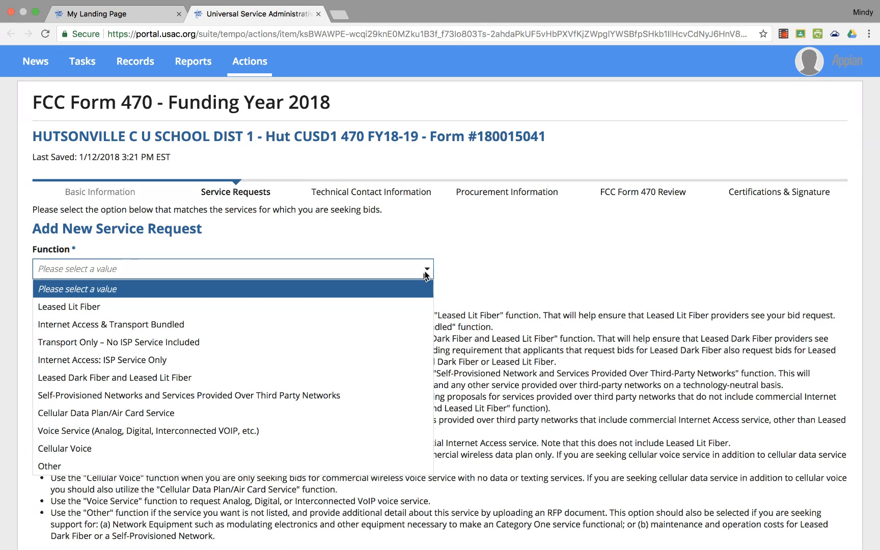
pyautogui.click(369, 307)
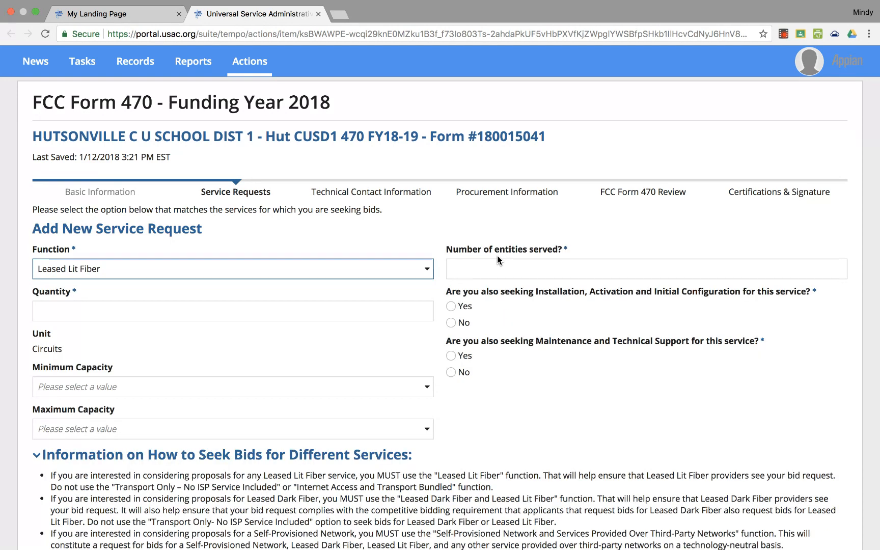
pyautogui.click(406, 273)
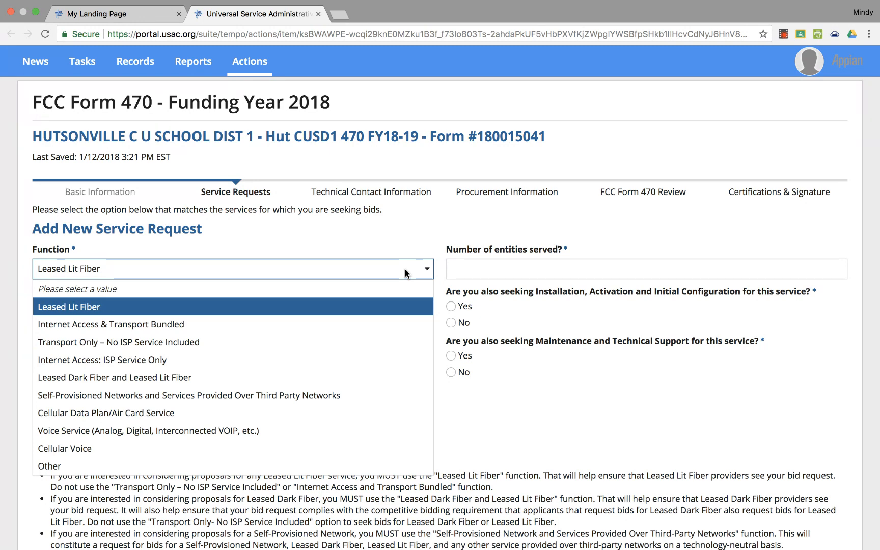
pyautogui.click(405, 269)
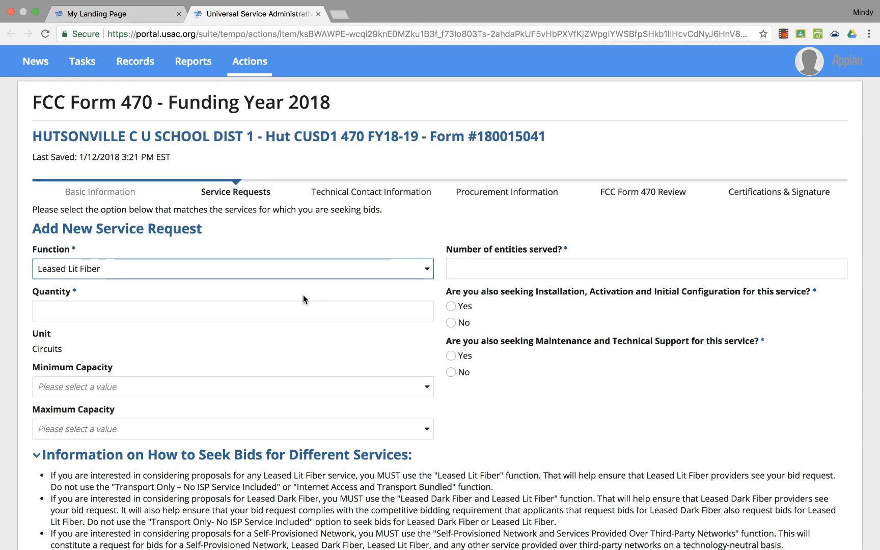
pyautogui.click(255, 306)
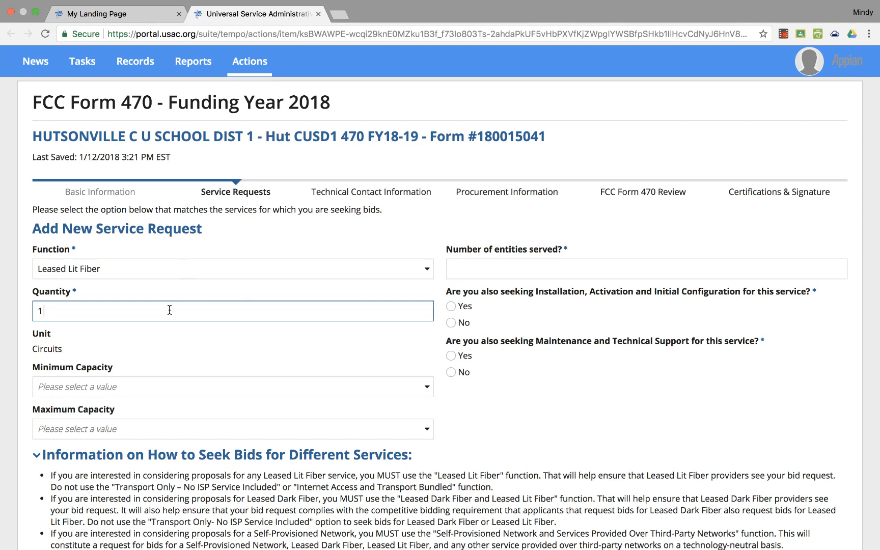
# Set the Leased Lit Fiber request's minimum capacity to 100 Mbps and maximum capacity to 1 Gbps.
pyautogui.click(149, 387)
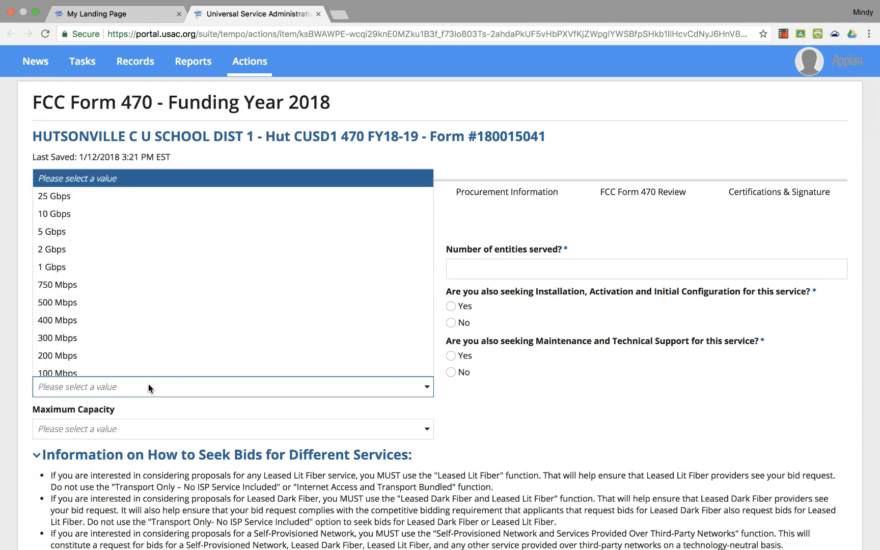
pyautogui.click(150, 371)
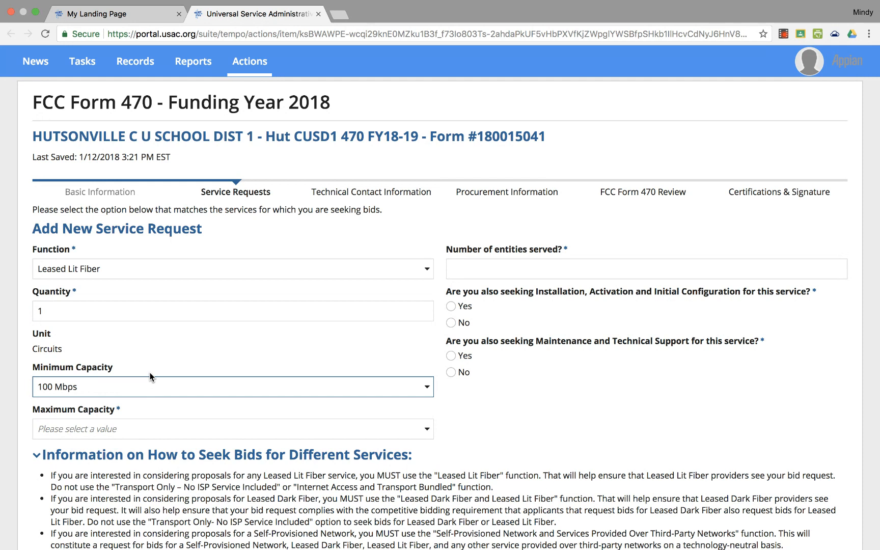
pyautogui.click(115, 427)
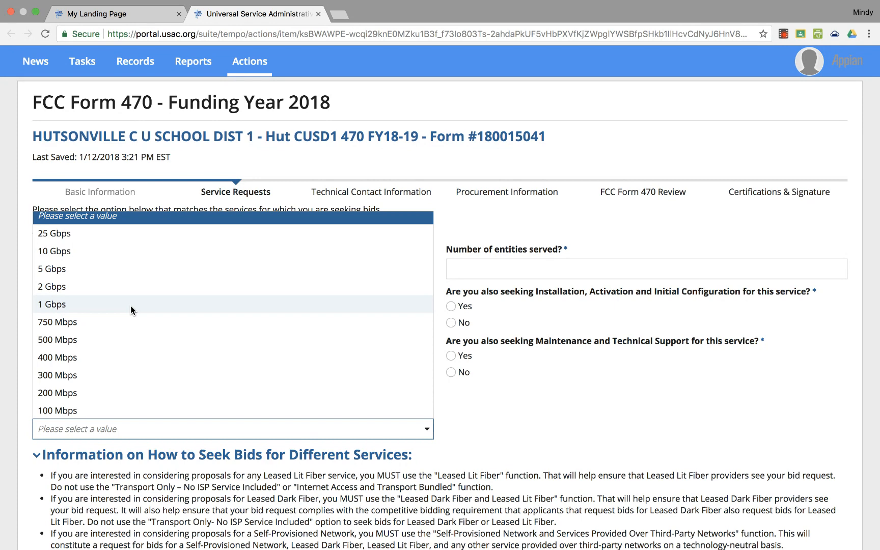
pyautogui.click(131, 305)
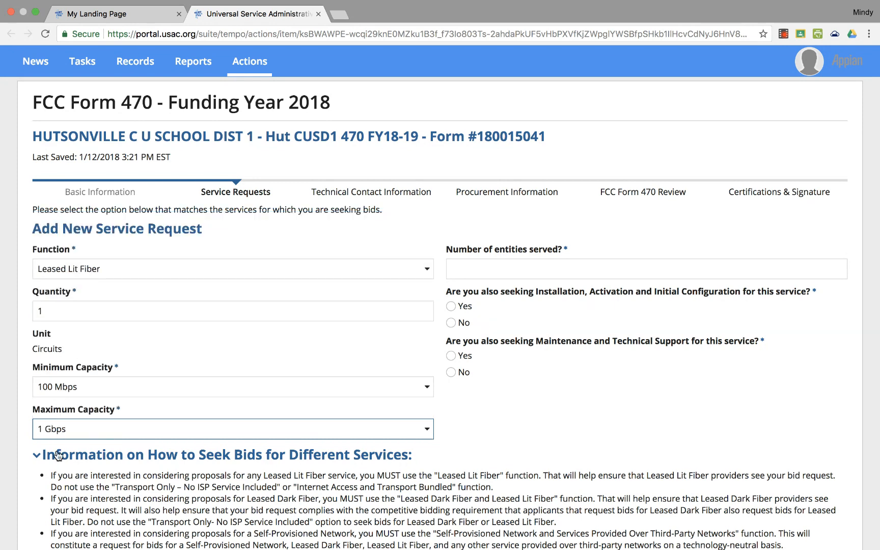
# Enter 2 entities served, answer Yes to both installation and maintenance support, and add the Leased Lit Fiber request.
pyautogui.click(468, 274)
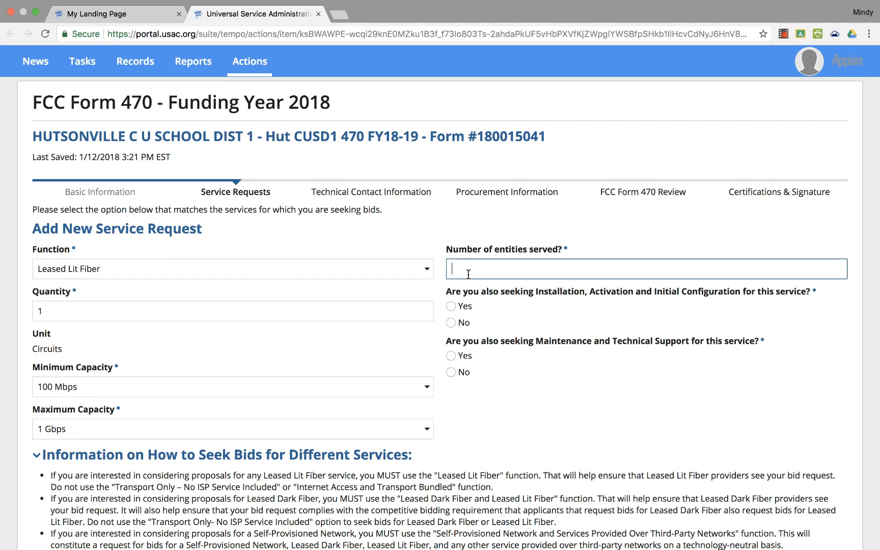
pyautogui.write('2')
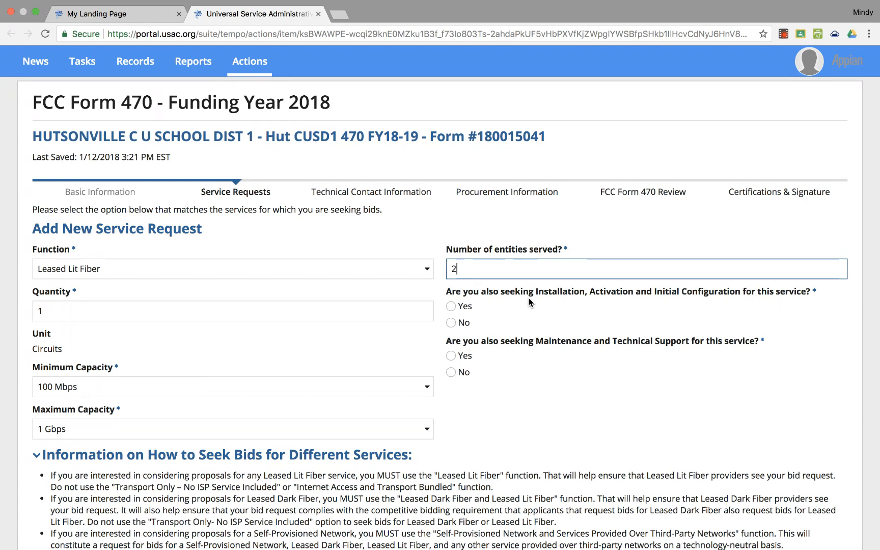
pyautogui.click(451, 307)
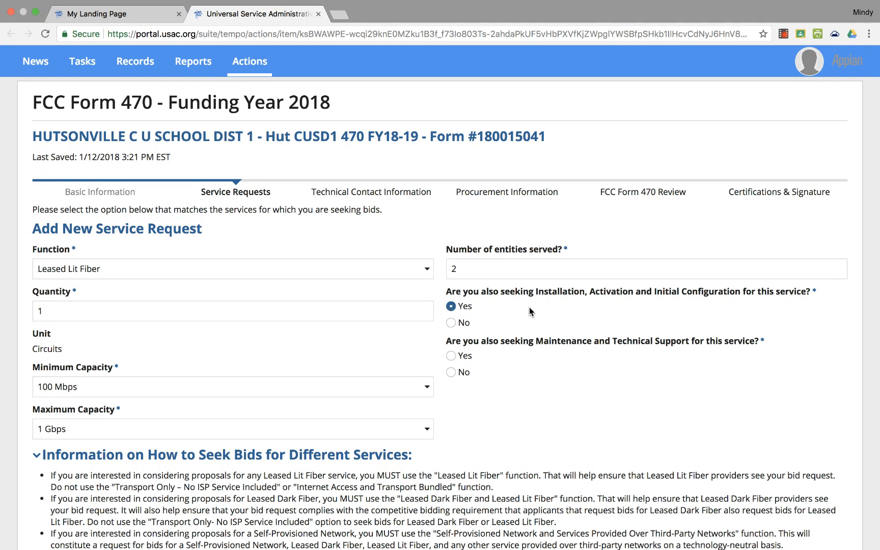
pyautogui.click(453, 358)
pyautogui.scroll(-1, 558, 388)
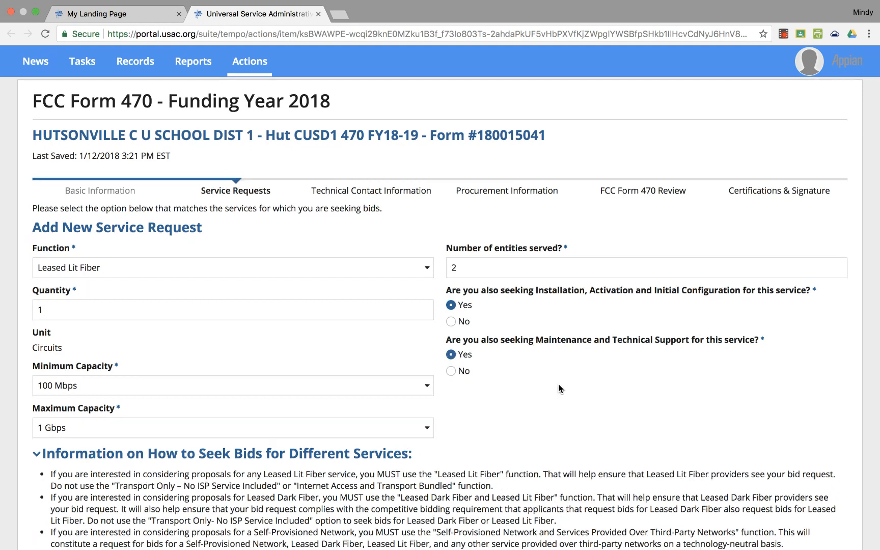
pyautogui.scroll(-5, 558, 389)
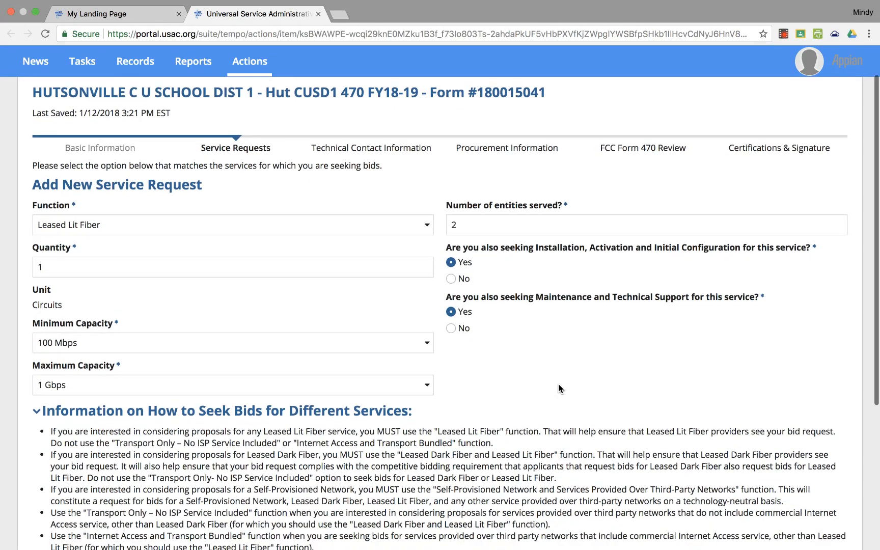
pyautogui.scroll(-3, 563, 350)
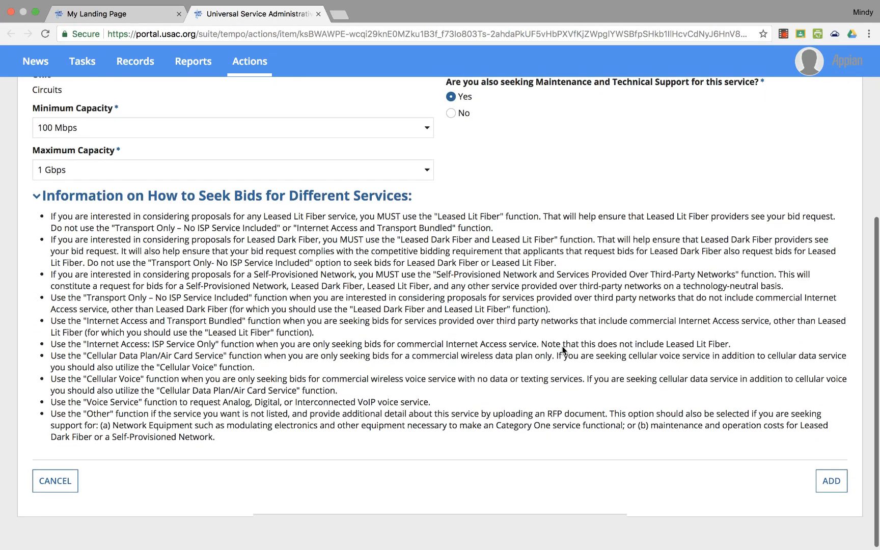
pyautogui.click(835, 487)
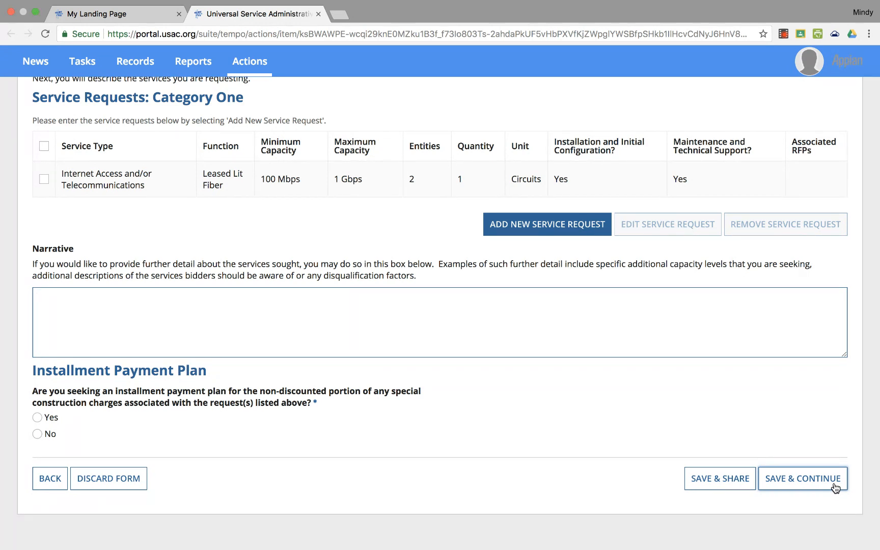
# Write the narrative "Leased lit fiber will be considered as a bundled solution or as a transport solution back to an ISP.".
pyautogui.write('Leased lit fiber will e')
pyautogui.press('BackSpace')
pyautogui.write('be considered as a bundled solution ')
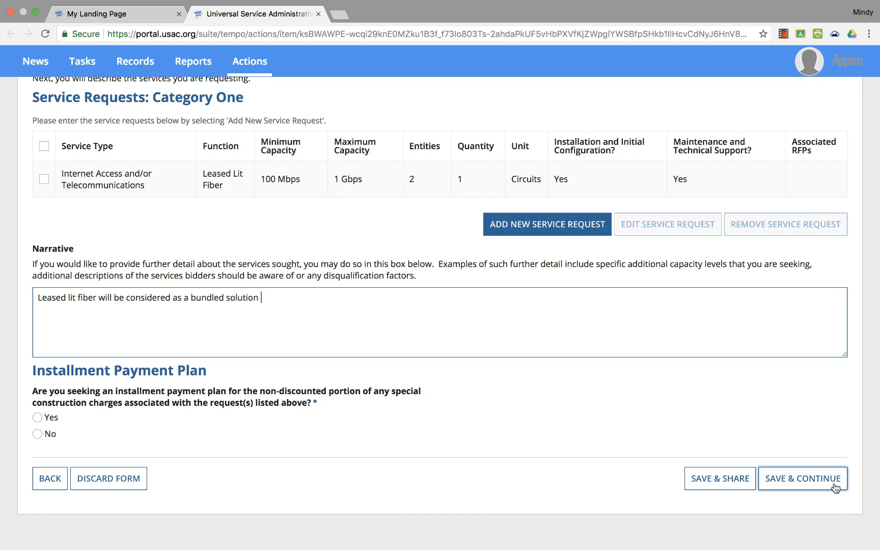
pyautogui.write('or as a transport solution back to an ISP.')
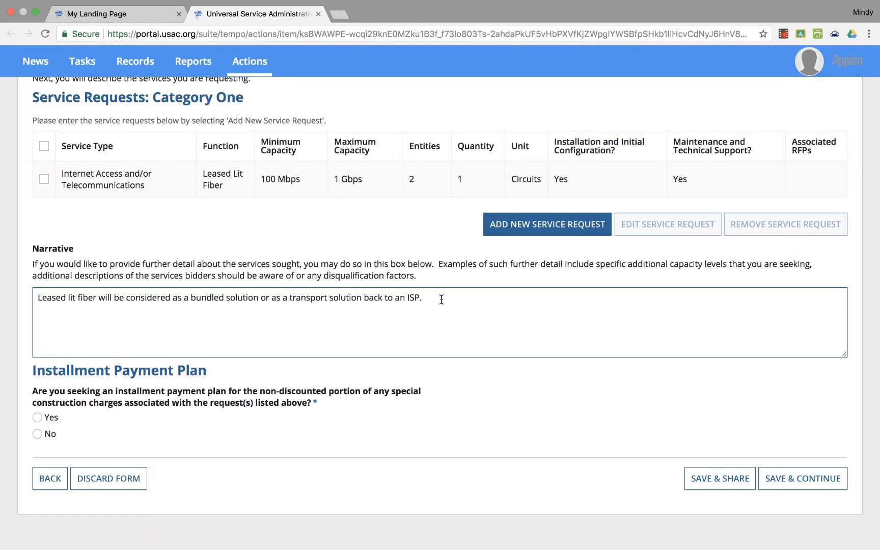
# Start a new Category One request for Internet Access: ISP Service Only with 100 Mbps minimum and 1 Gbps maximum capacity.
pyautogui.click(498, 229)
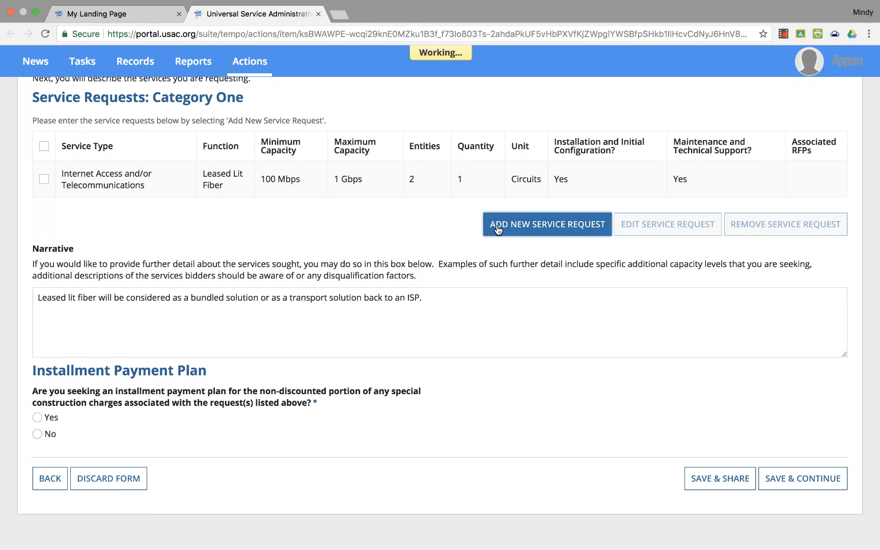
pyautogui.click(390, 169)
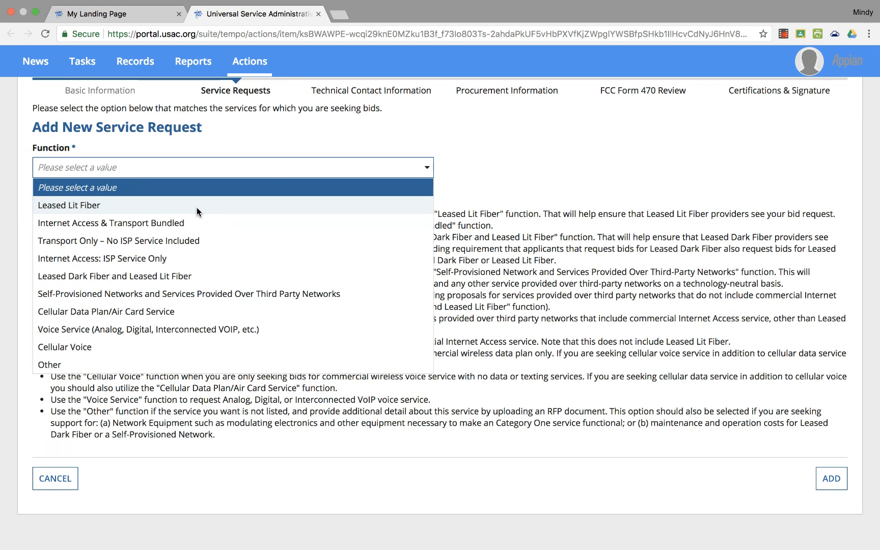
pyautogui.click(188, 259)
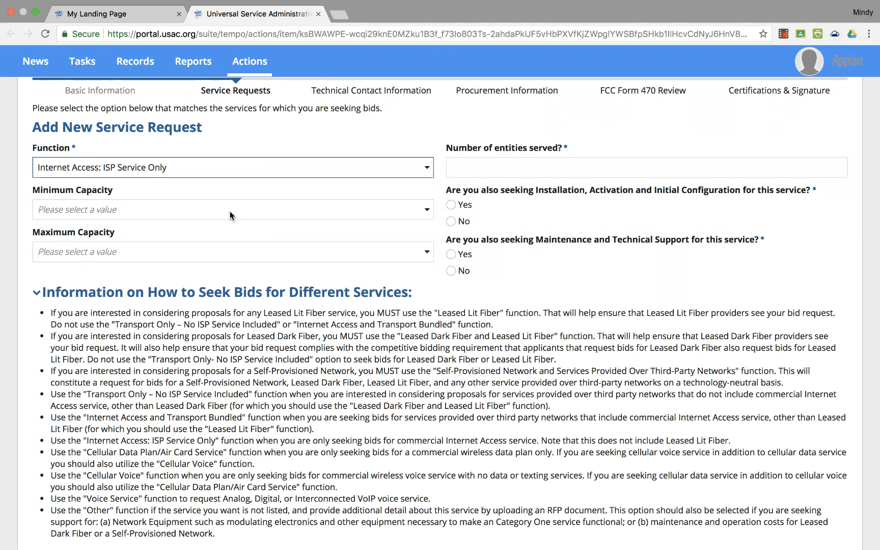
pyautogui.click(212, 209)
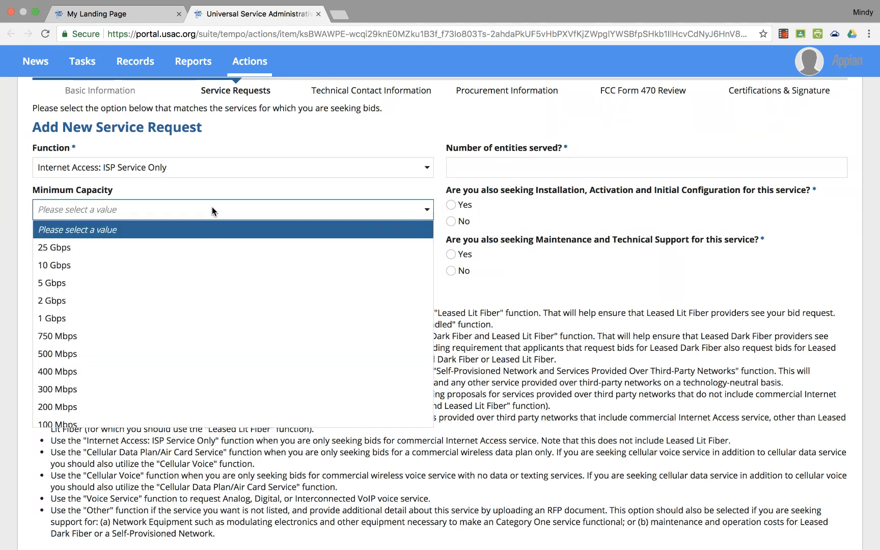
pyautogui.click(196, 423)
pyautogui.click(166, 252)
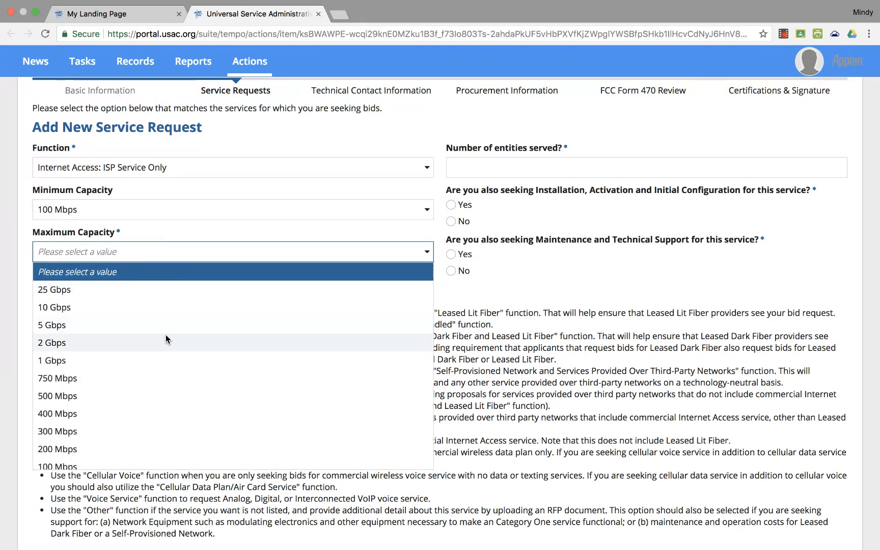
pyautogui.click(160, 360)
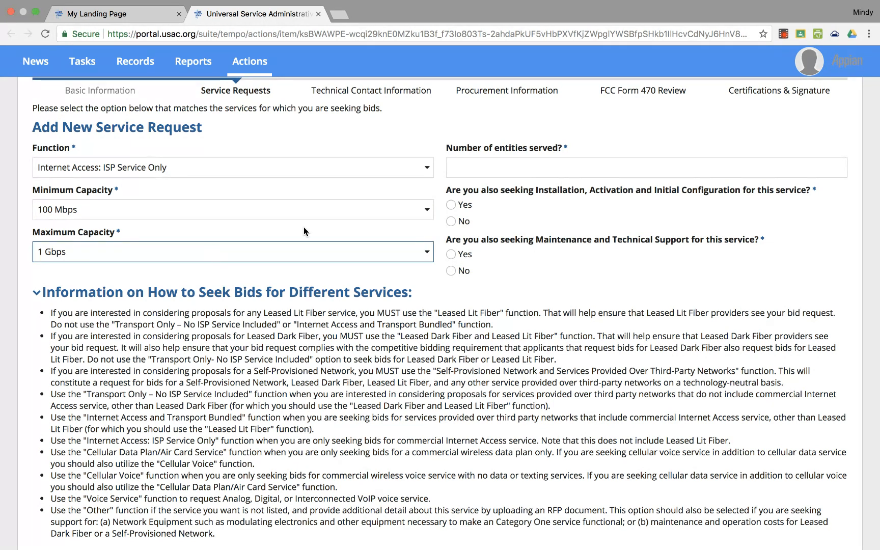
# Enter 2 entities served, answer Yes to both installation and maintenance support, and add the ISP Service Only request.
pyautogui.click(477, 170)
pyautogui.write('2')
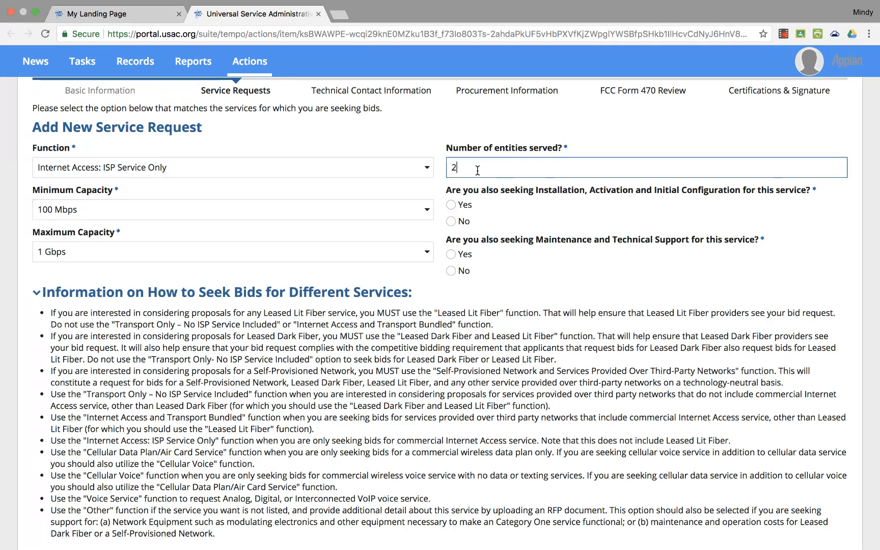
pyautogui.click(451, 205)
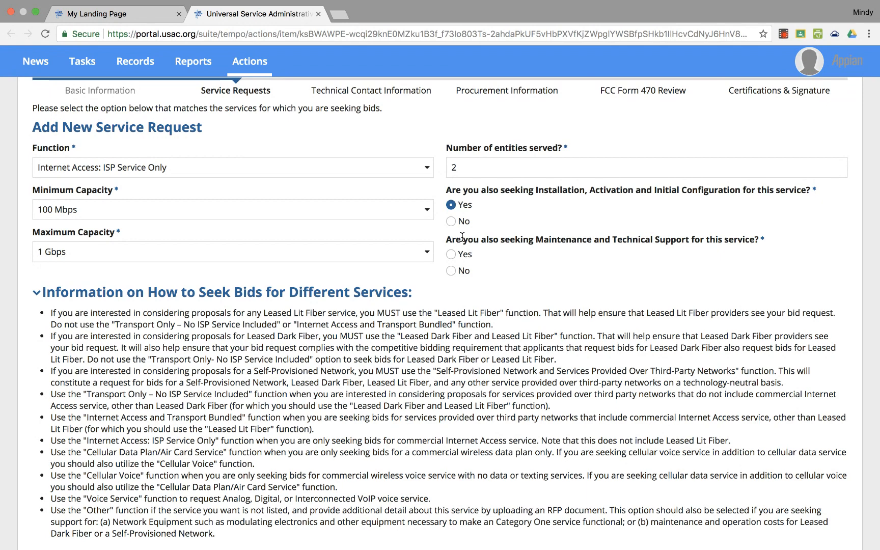
pyautogui.click(452, 255)
pyautogui.scroll(-4, 551, 375)
pyautogui.click(835, 486)
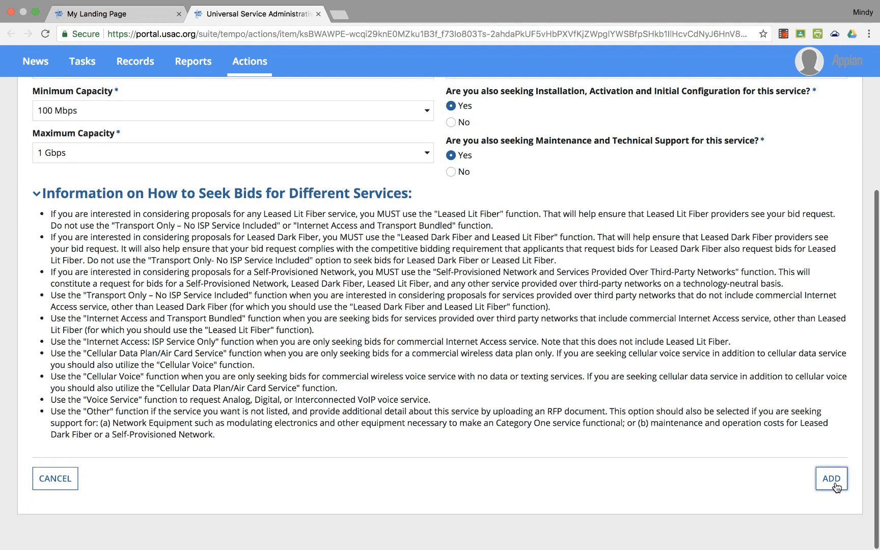
# Append "Any special construction to get fiber to the district should be listed a seperate amount" to the narrative.
pyautogui.click(593, 342)
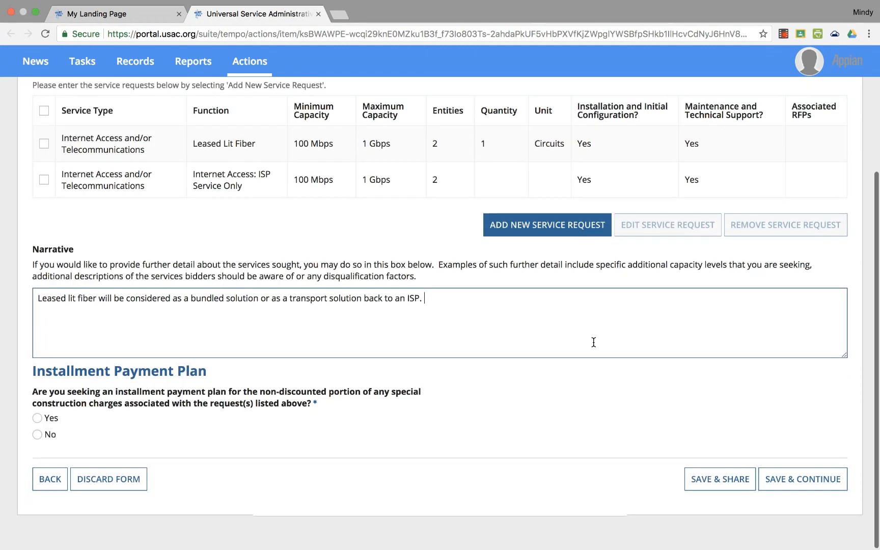
pyautogui.scroll(4, 593, 341)
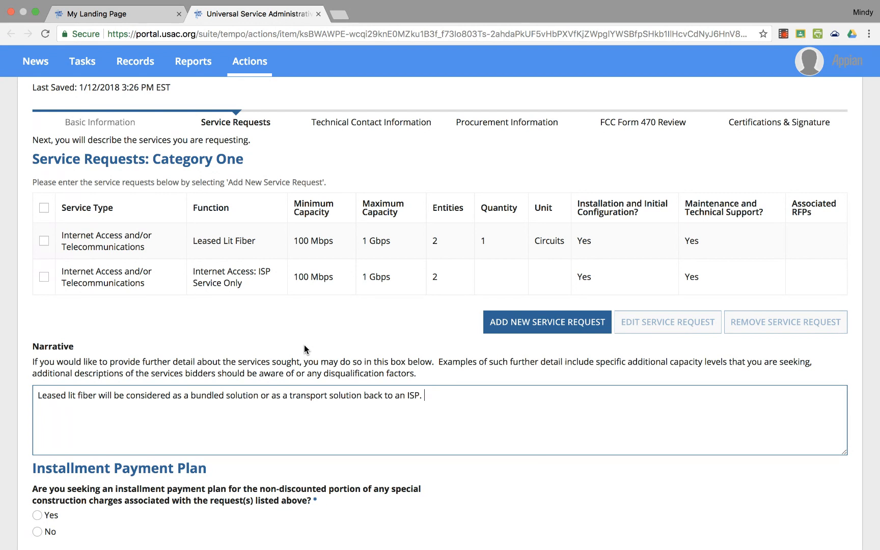
pyautogui.write('A')
pyautogui.press('BackSpace')
pyautogui.write('Any s')
pyautogui.press('BackSpace')
pyautogui.press('BackSpace')
pyautogui.press('BackSpace')
pyautogui.write('y special construction to ')
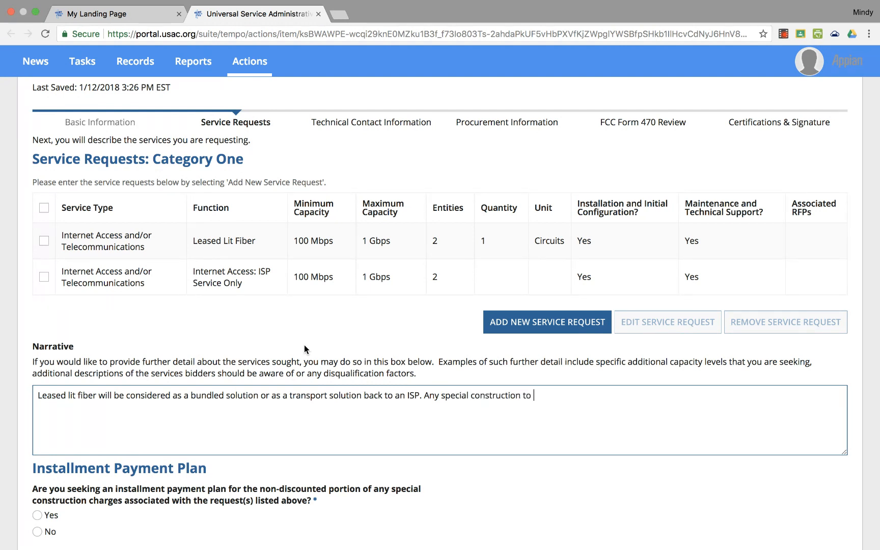
pyautogui.write('get fiber to the district should be ')
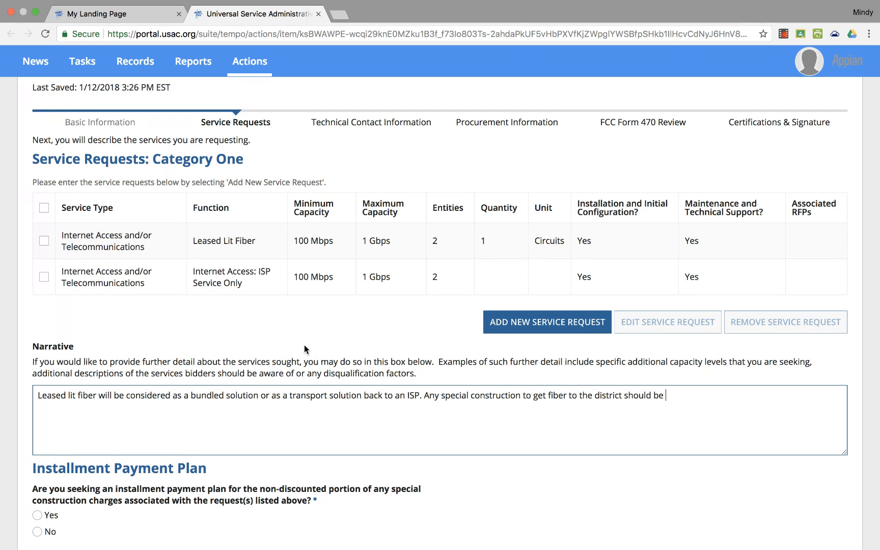
pyautogui.write('listed a seperate amount')
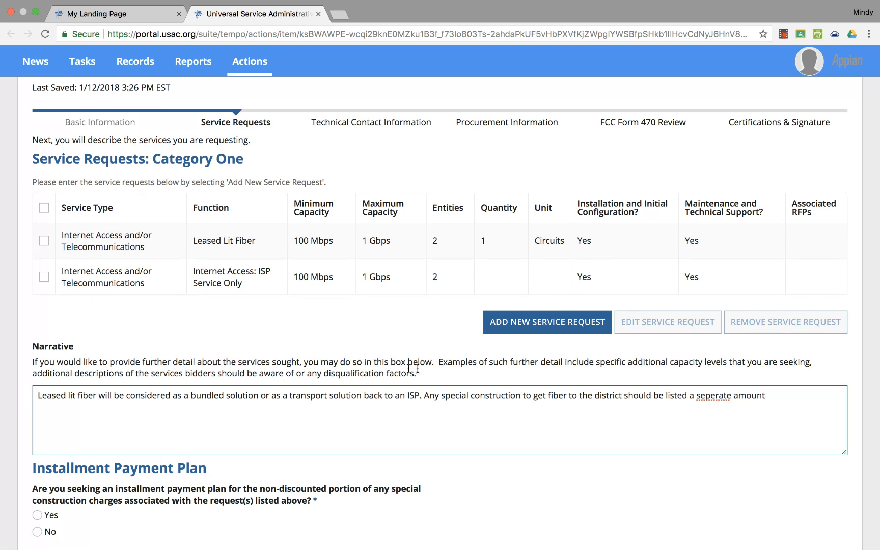
# Correct "seperate" to "separate" in the narrative and finish the sentence with "on the bid.".
pyautogui.rightClick(718, 396)
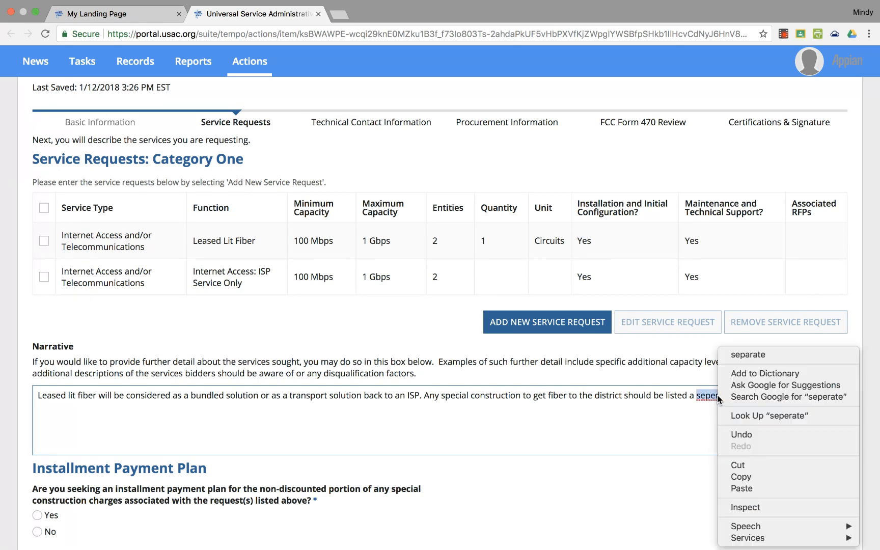
pyautogui.click(736, 355)
pyautogui.click(774, 397)
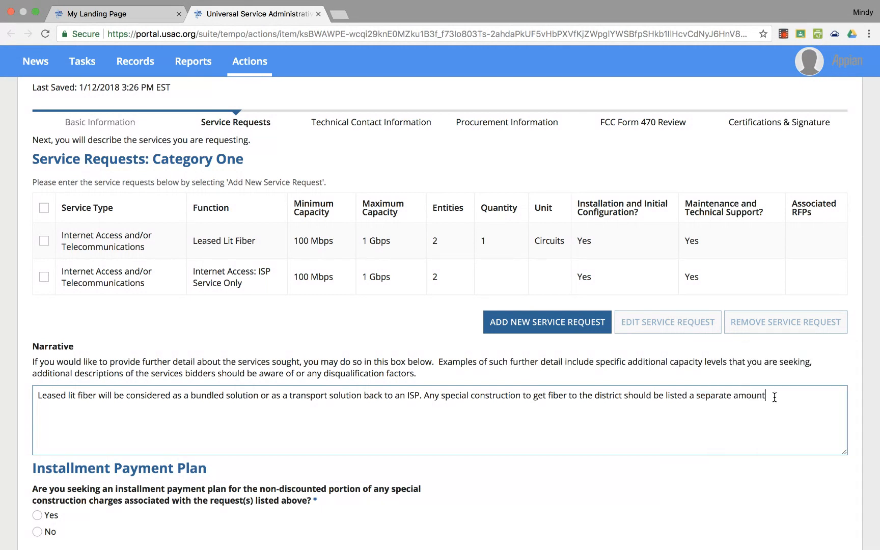
pyautogui.write('on the bid.')
# Request an installment payment plan amortized over 4 to 4 years with monthly payments, and save the service requests to continue.
pyautogui.scroll(-3, 556, 398)
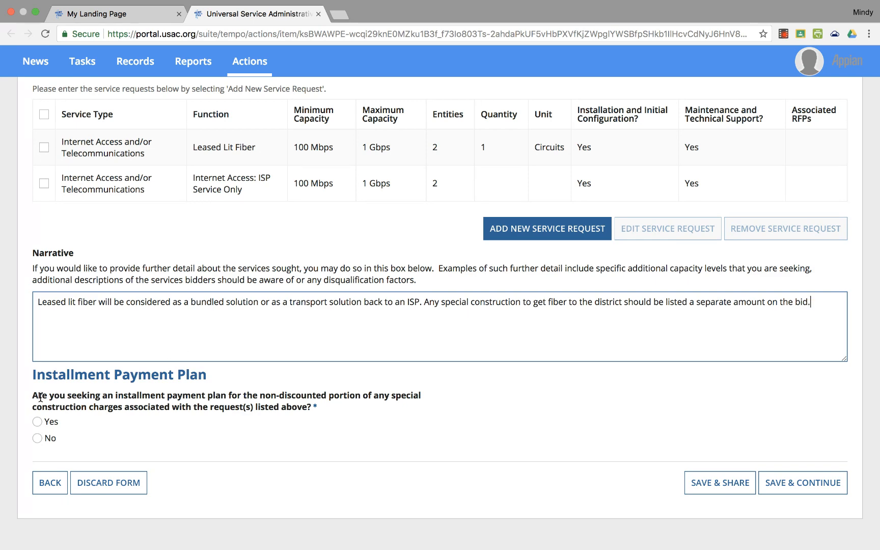
pyautogui.click(36, 421)
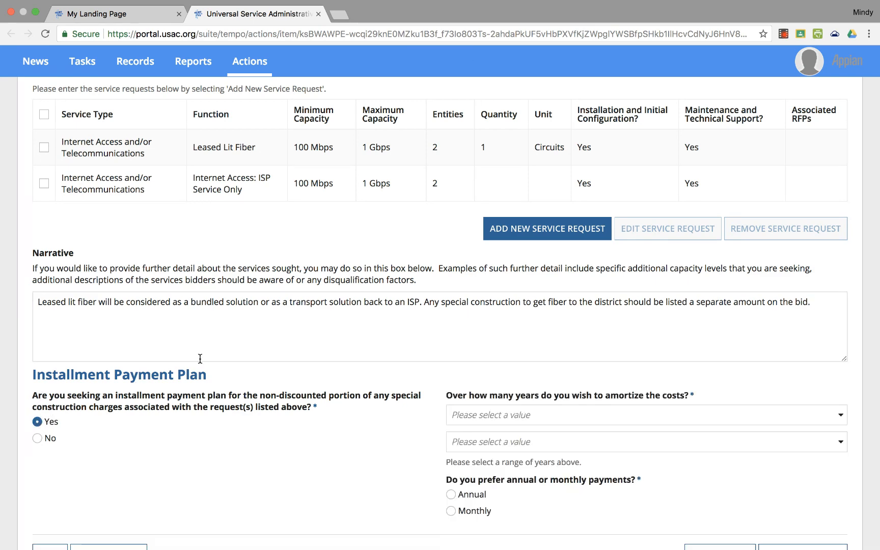
pyautogui.scroll(-2, 163, 358)
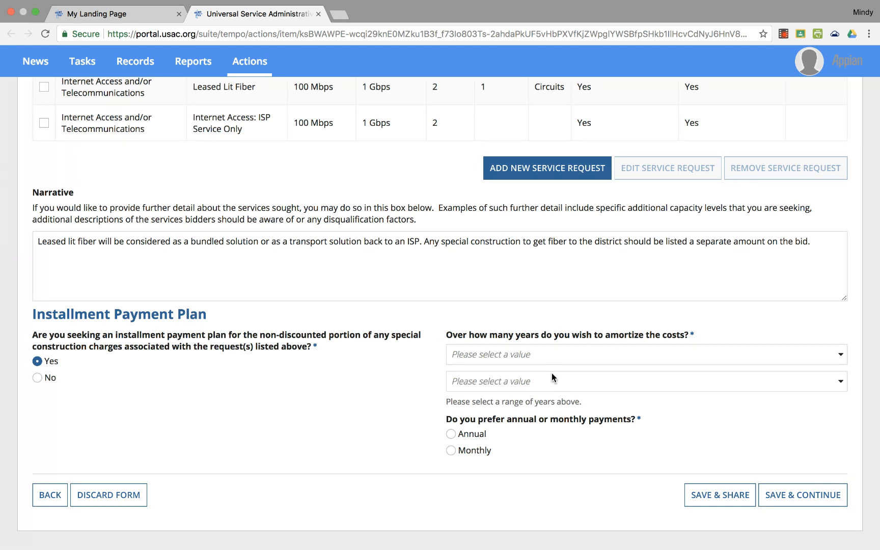
pyautogui.click(545, 354)
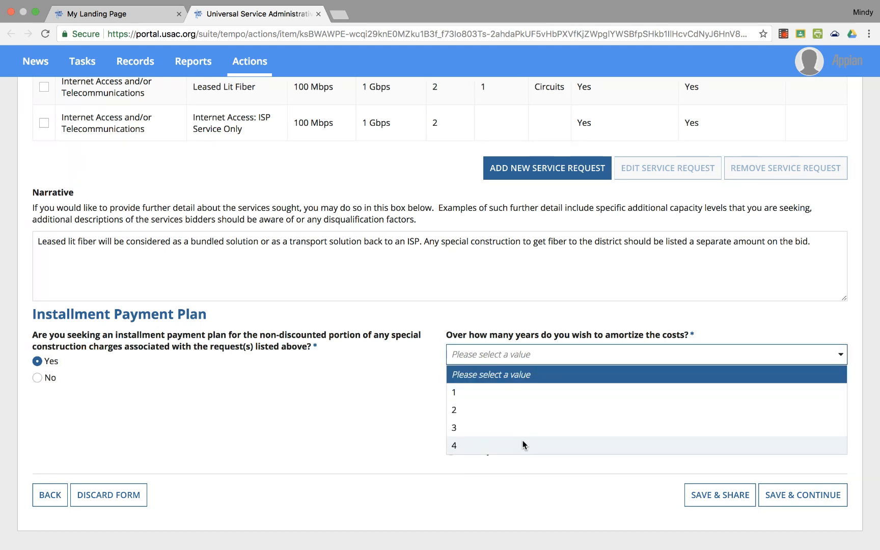
pyautogui.click(522, 442)
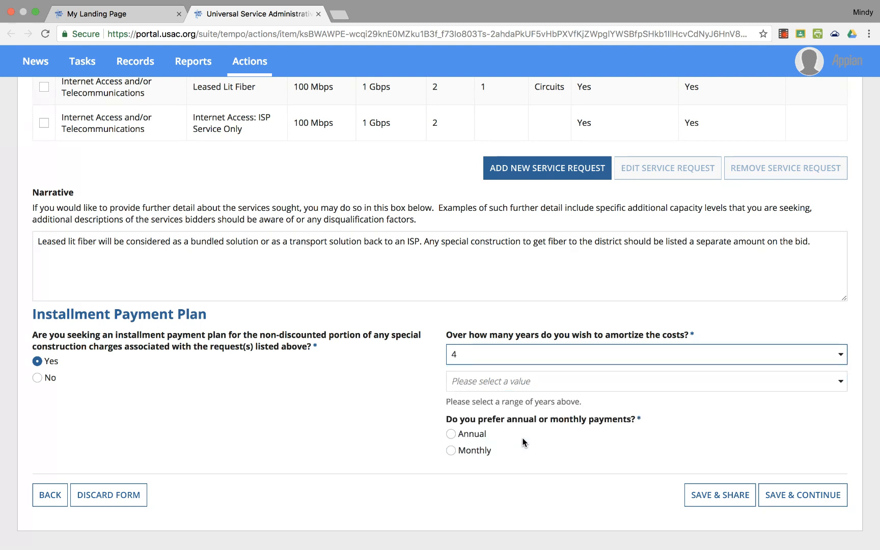
pyautogui.click(499, 384)
pyautogui.click(477, 471)
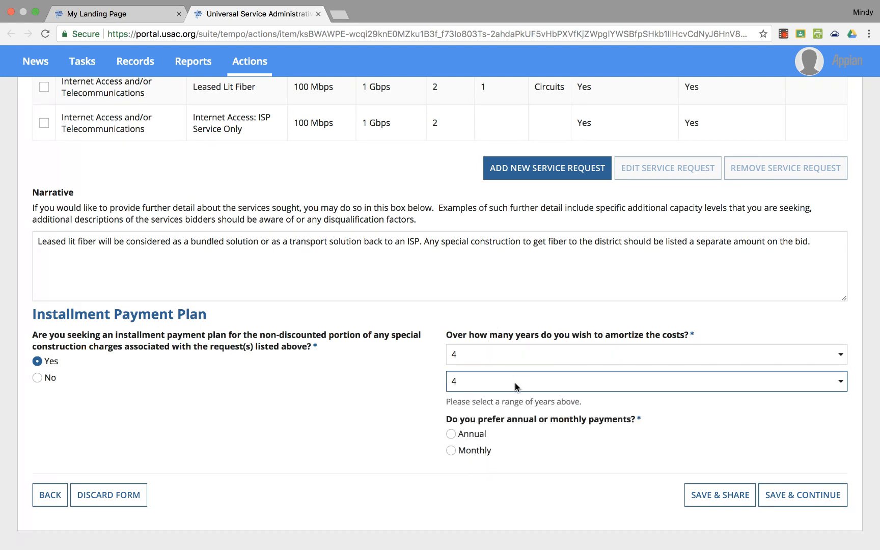
pyautogui.click(452, 451)
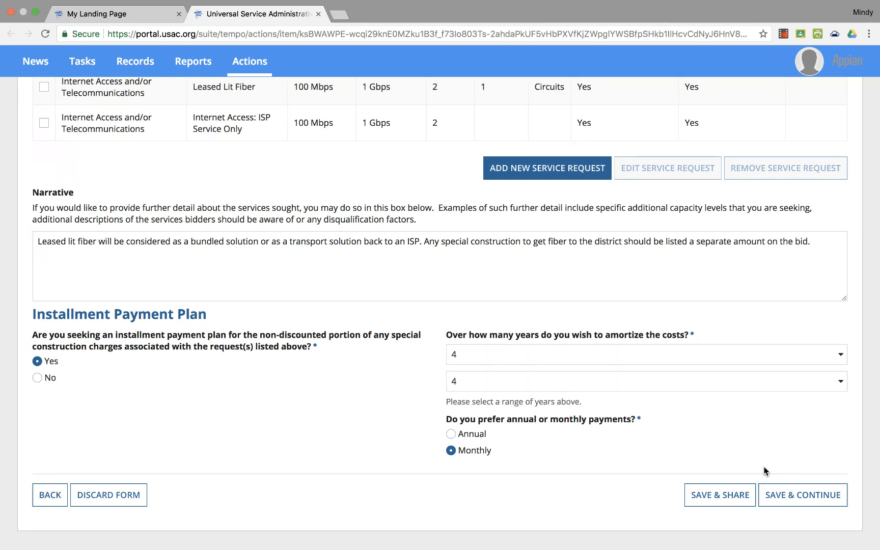
pyautogui.click(795, 500)
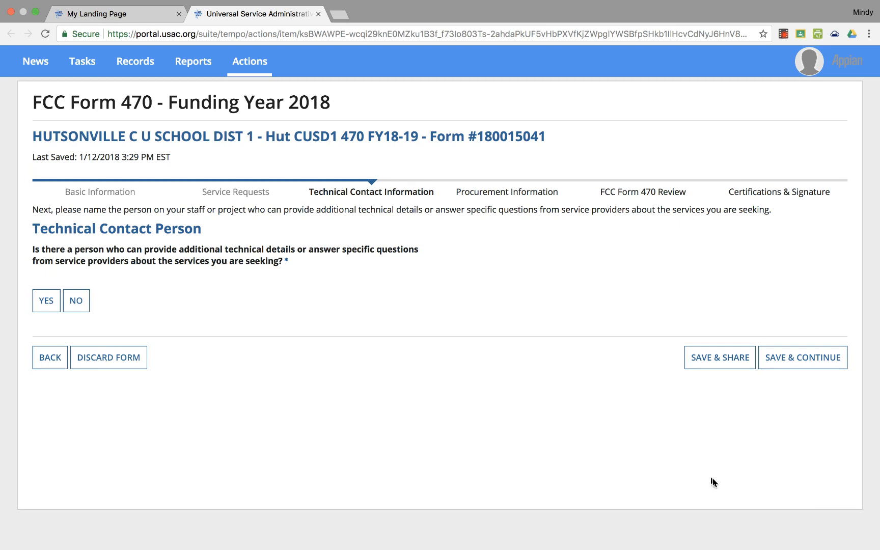
# Answer No to having a technical contact person, and save to continue to the procurement information.
pyautogui.click(78, 298)
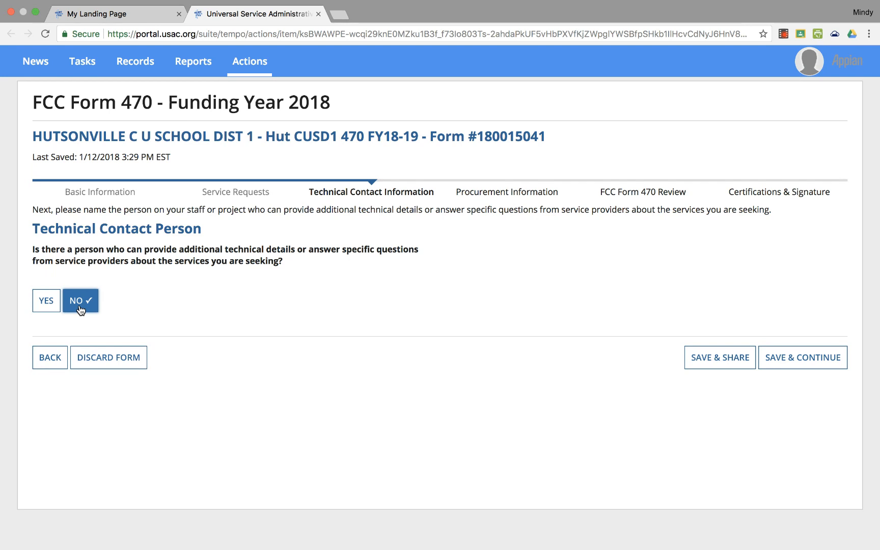
pyautogui.click(44, 301)
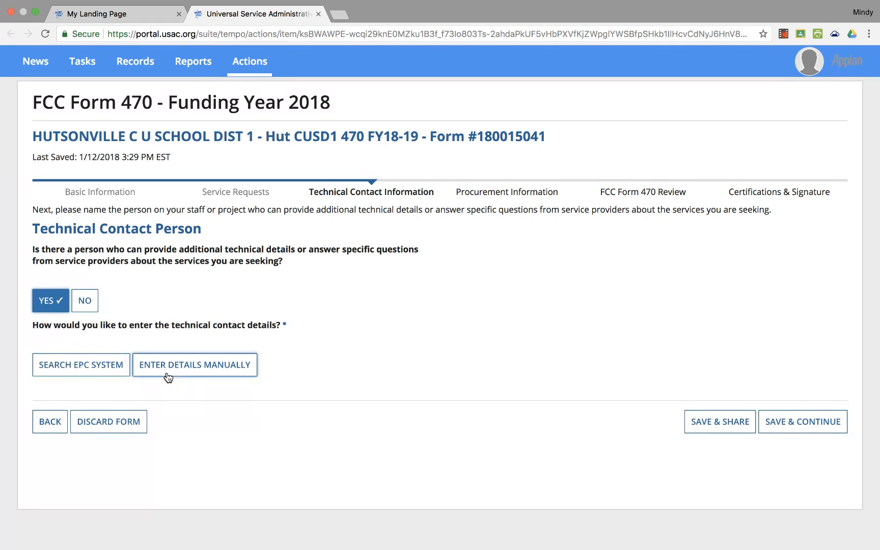
pyautogui.click(88, 306)
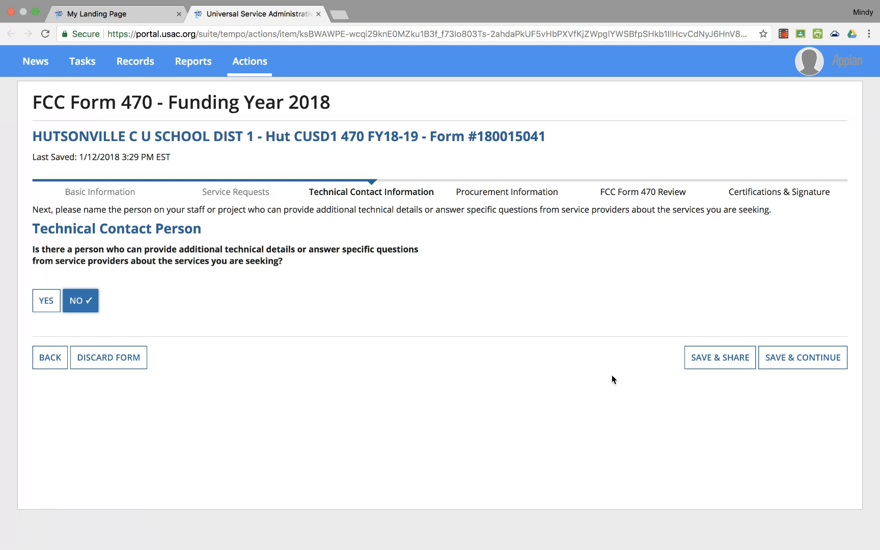
pyautogui.click(786, 359)
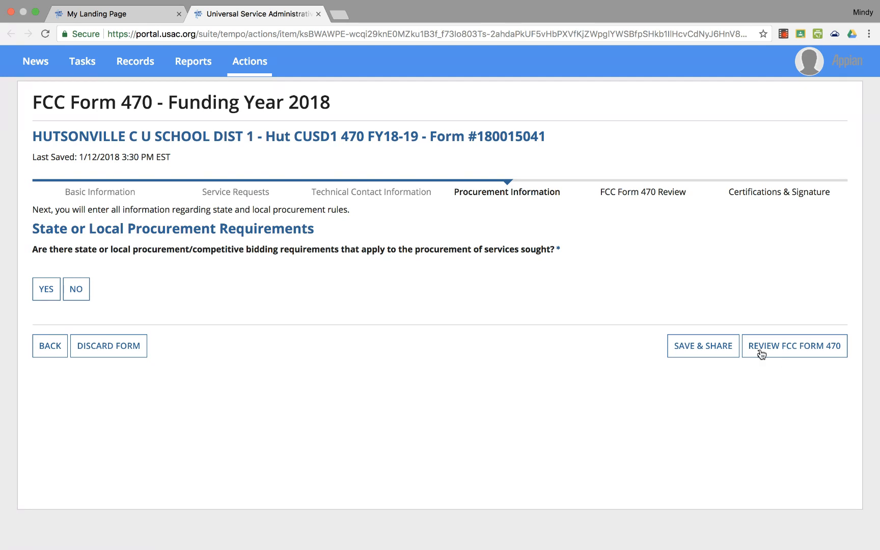
# Answer No to state or local procurement requirements and proceed to the FCC Form 470 review.
pyautogui.click(48, 284)
pyautogui.click(51, 286)
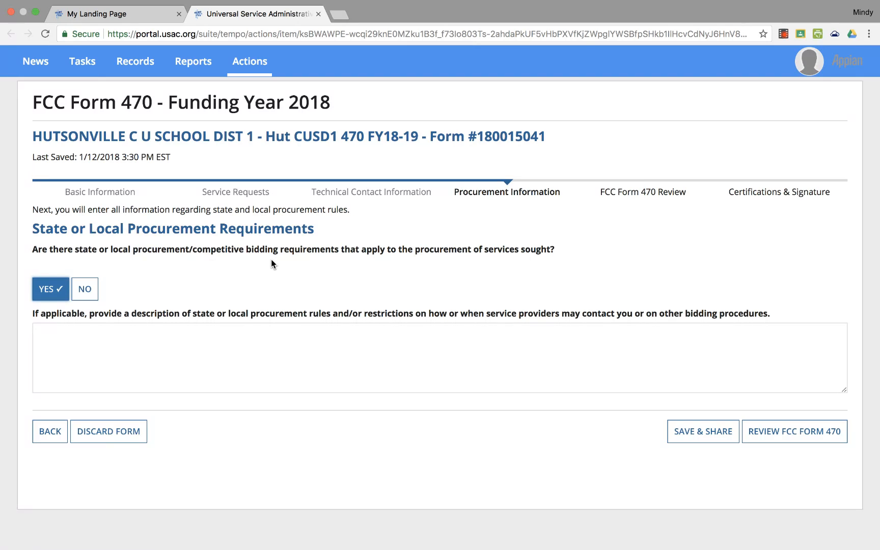
pyautogui.click(87, 288)
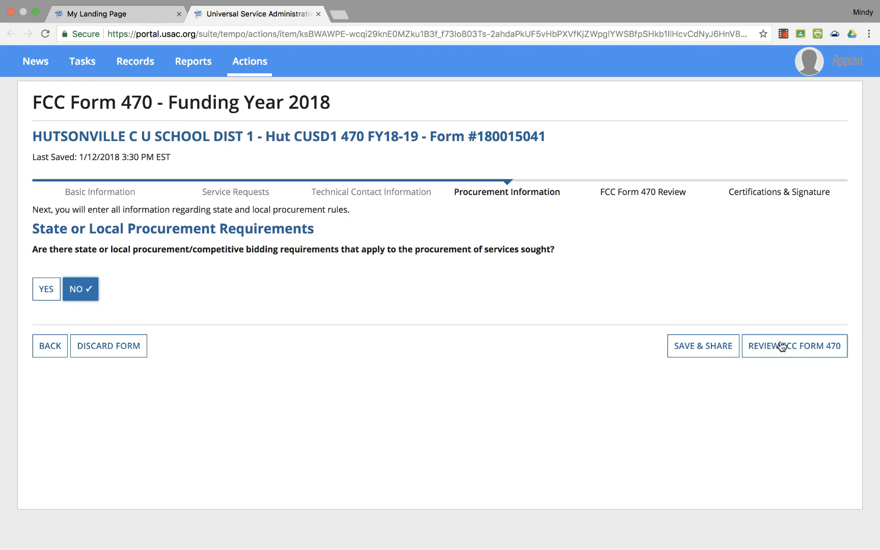
pyautogui.click(780, 351)
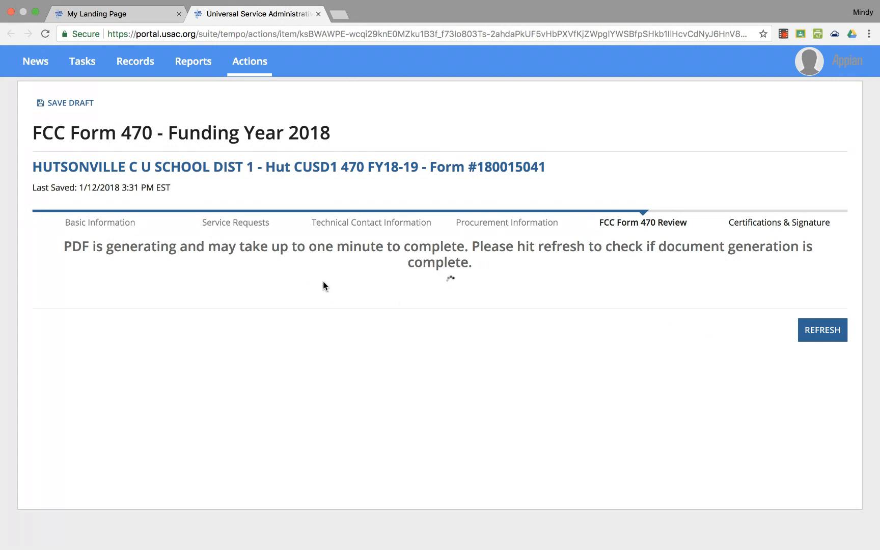
# Refresh the review page until the draft PDF is generated, and download and open the draft for review.
pyautogui.click(813, 332)
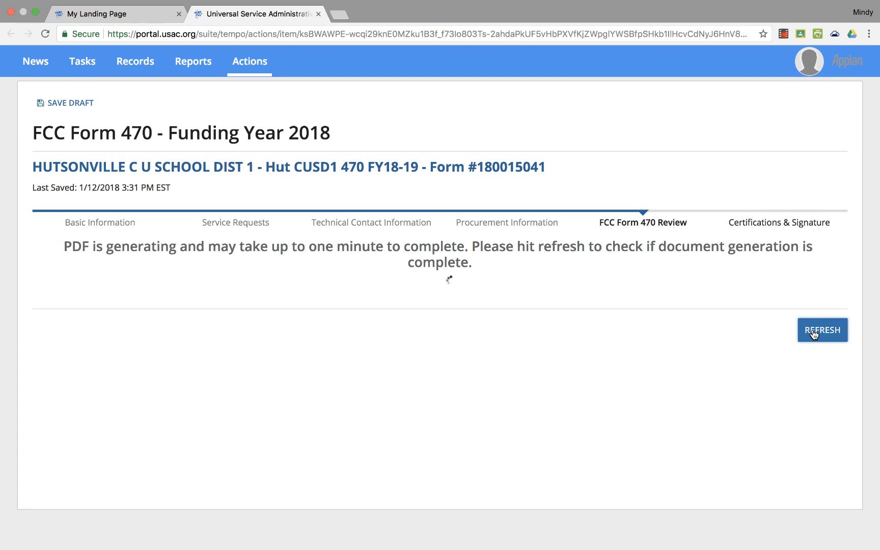
pyautogui.click(814, 335)
pyautogui.click(813, 334)
pyautogui.click(821, 331)
pyautogui.click(822, 330)
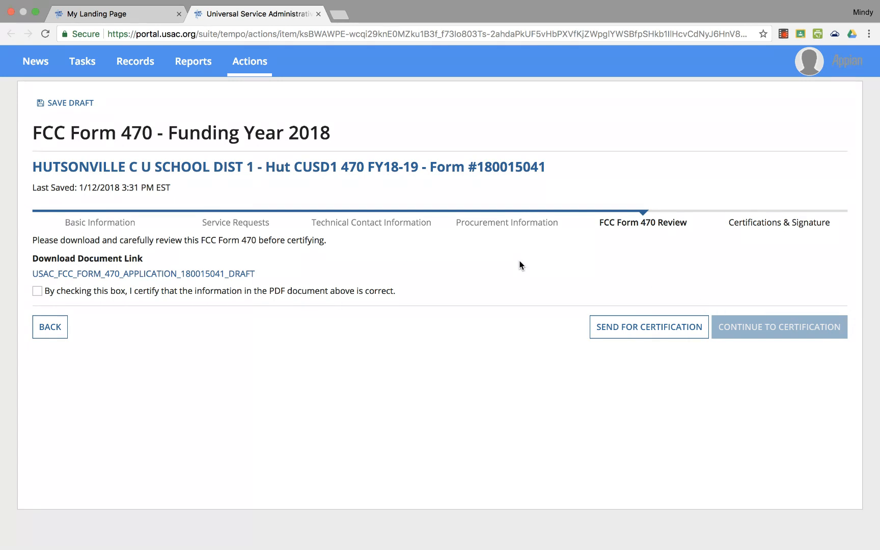
pyautogui.click(86, 275)
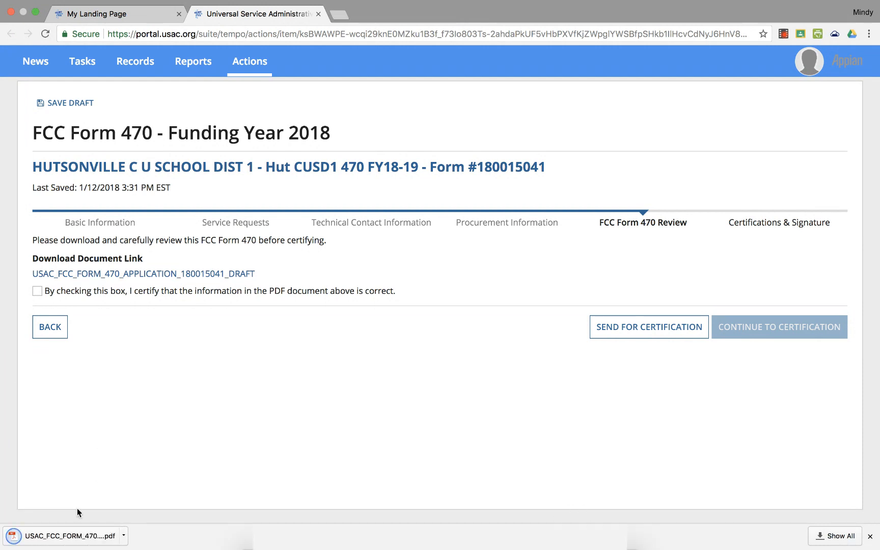
pyautogui.click(69, 538)
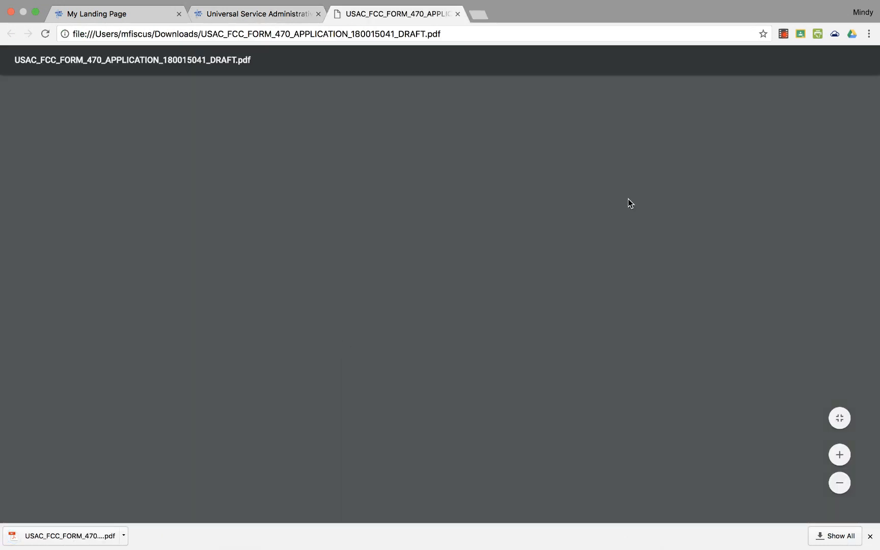
# Review both pages of the draft Form 470 PDF, including the service requests, narrative, installment payment plan and recipients of service.
pyautogui.scroll(-3, 545, 255)
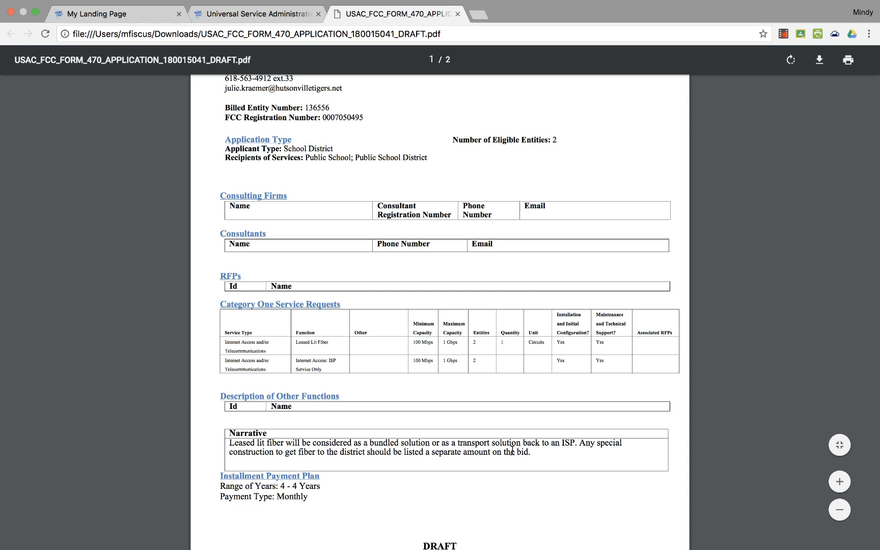
pyautogui.scroll(-10, 511, 448)
pyautogui.scroll(-5, 512, 436)
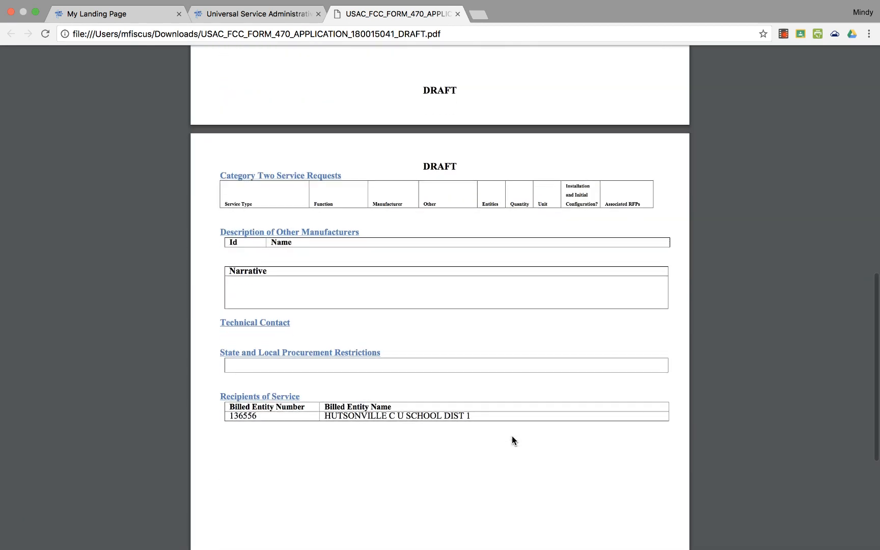
pyautogui.scroll(-8, 355, 370)
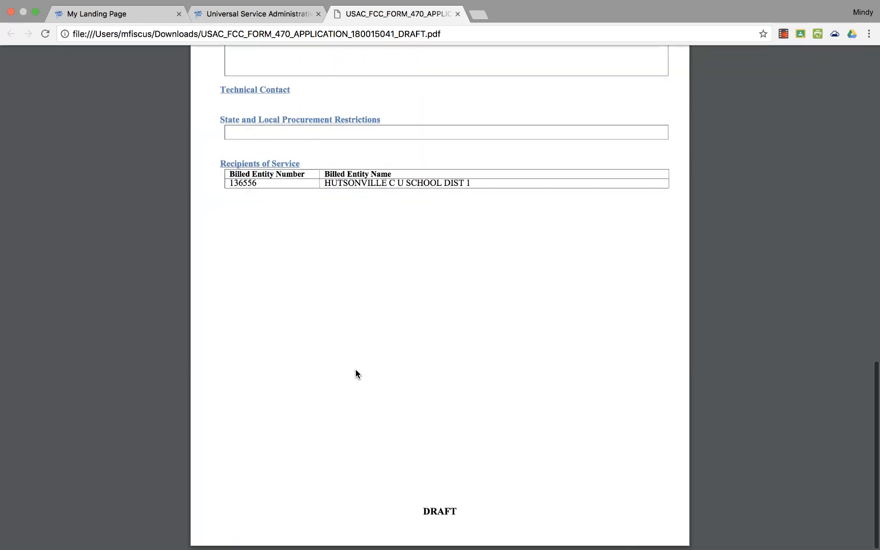
pyautogui.scroll(2, 355, 370)
pyautogui.scroll(20, 432, 201)
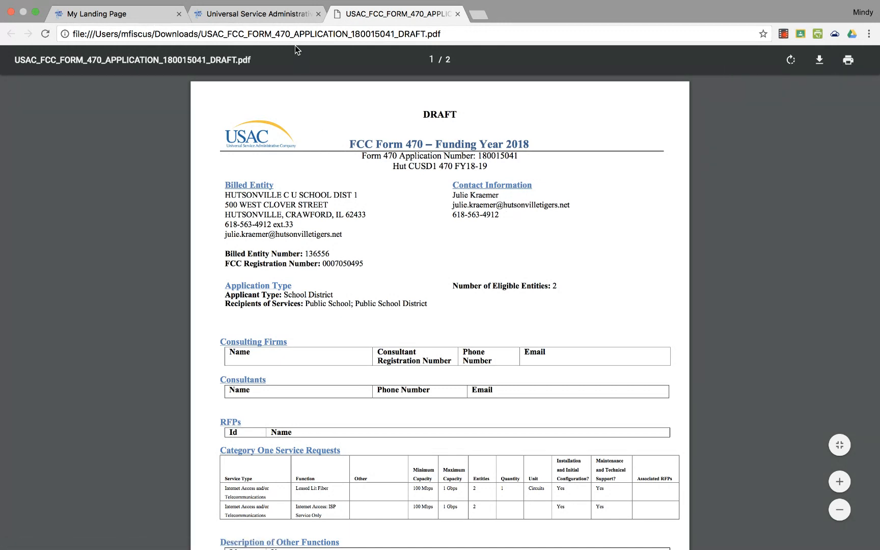
# Return to the Form 470 review page, certify that the PDF information is correct, and proceed directly to certification.
pyautogui.click(287, 19)
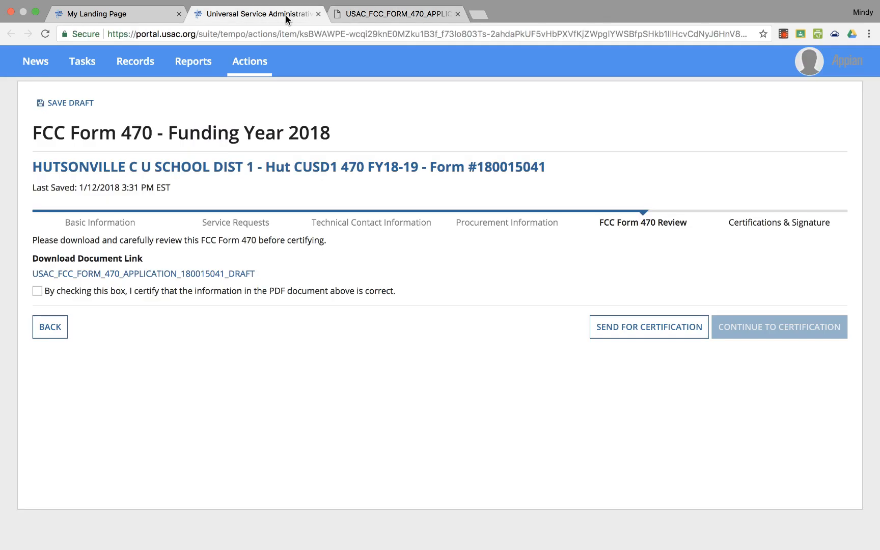
pyautogui.click(37, 291)
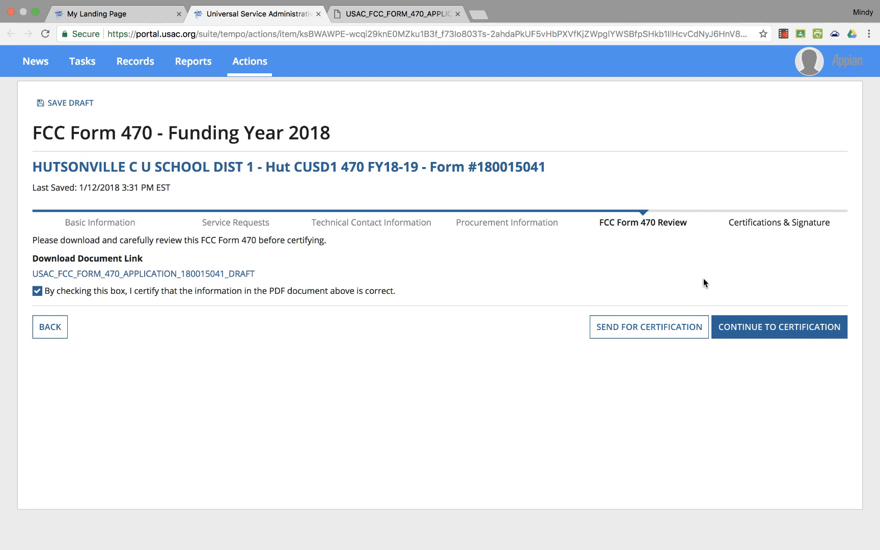
pyautogui.click(775, 322)
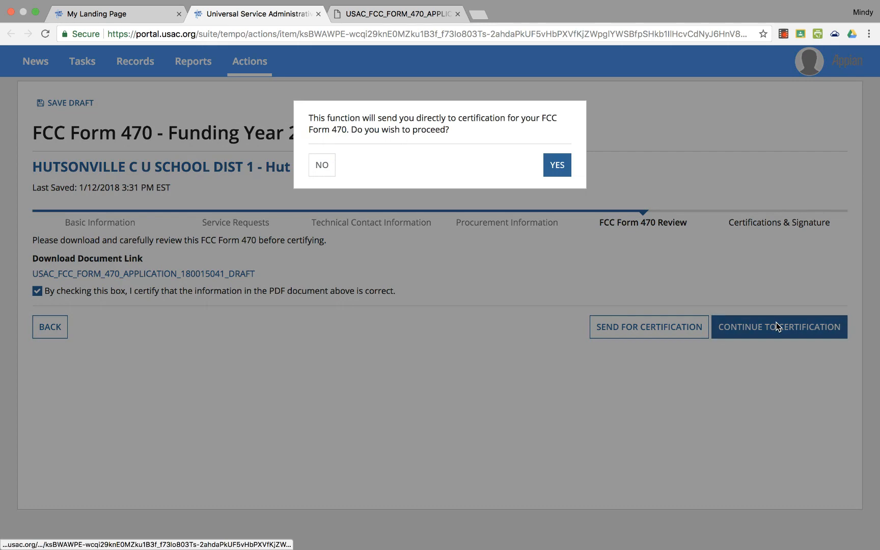
pyautogui.click(557, 166)
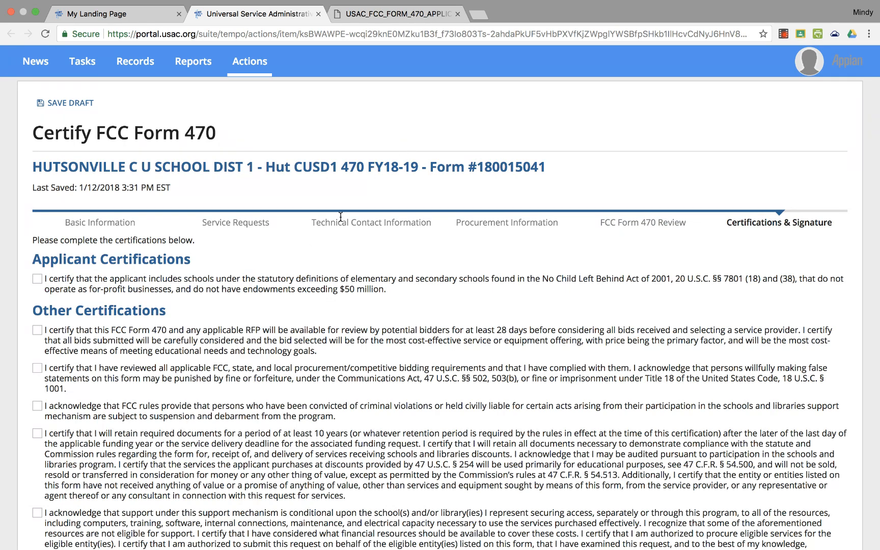
# Accept the applicant certification and all five other certifications, and read through the notice to the end of the certification page.
pyautogui.scroll(-3, 334, 232)
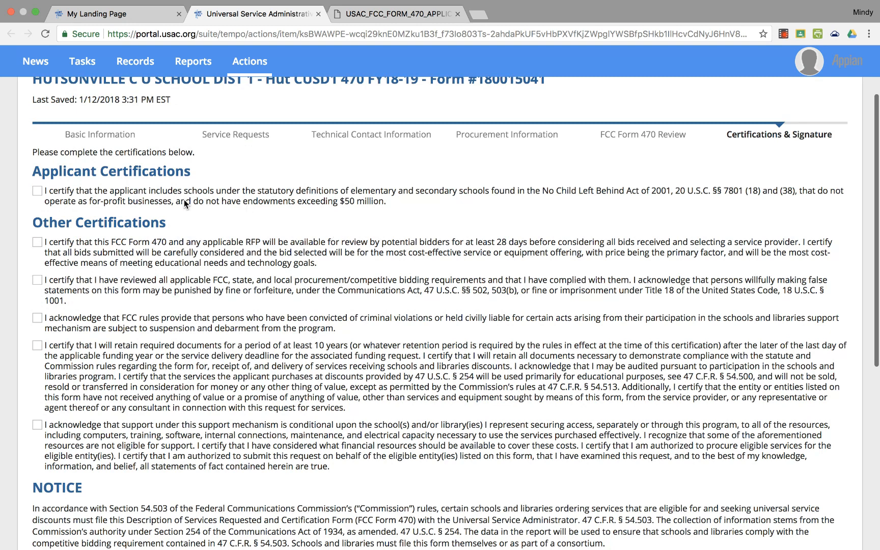
pyautogui.click(38, 192)
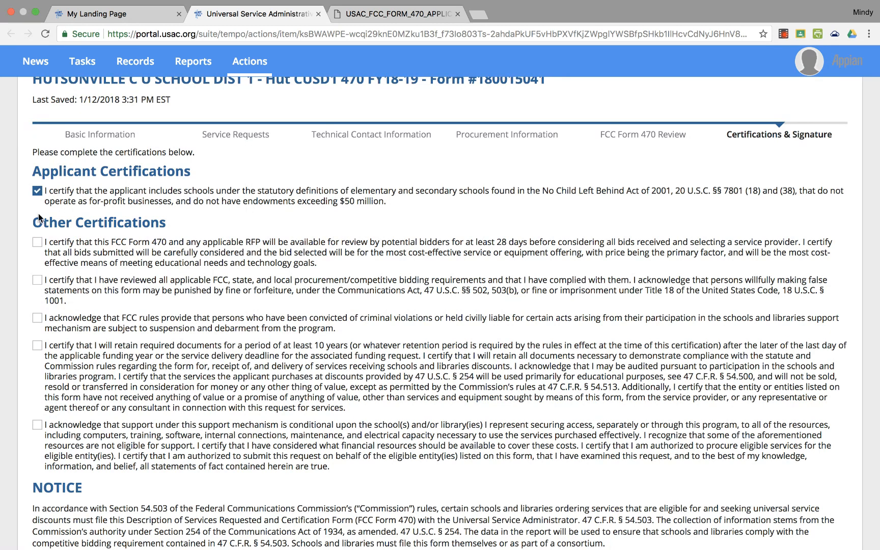
pyautogui.click(41, 247)
pyautogui.click(37, 281)
pyautogui.click(36, 319)
pyautogui.click(38, 346)
pyautogui.click(36, 427)
pyautogui.scroll(-3, 138, 384)
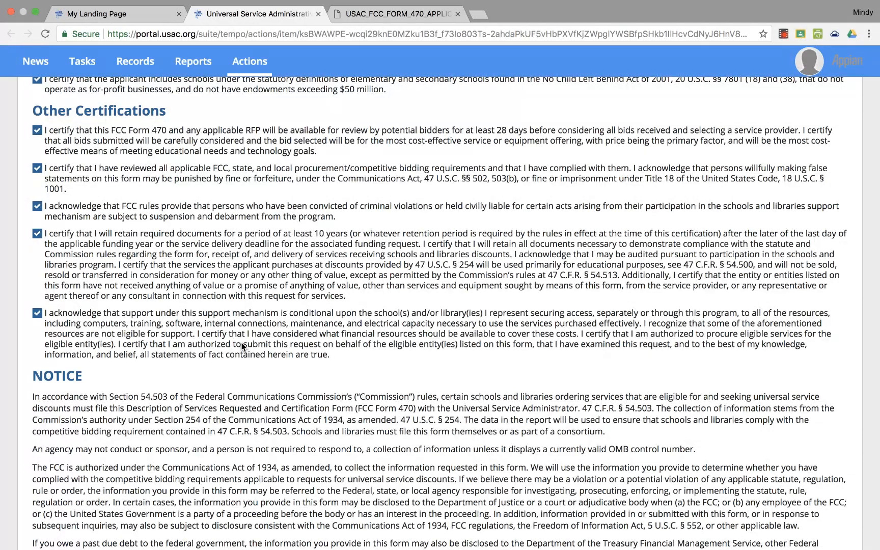
pyautogui.scroll(-5, 308, 342)
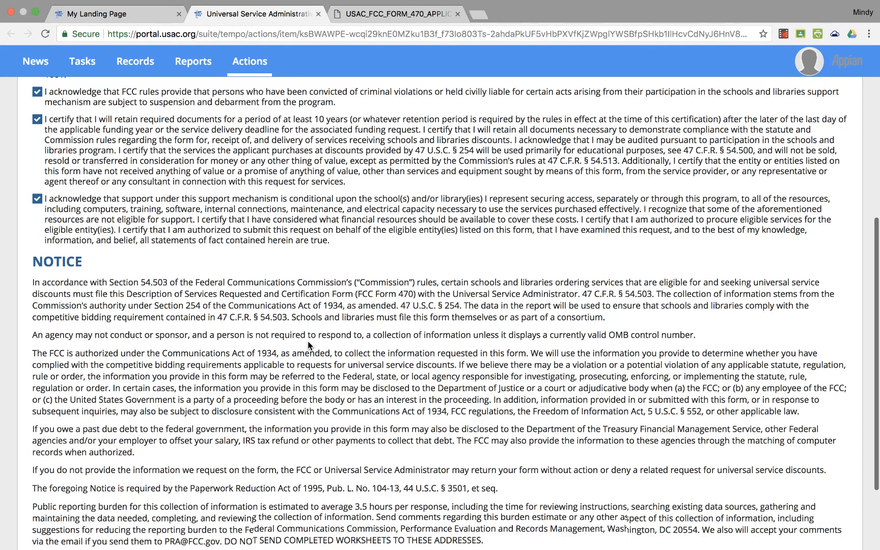
pyautogui.scroll(-4, 308, 342)
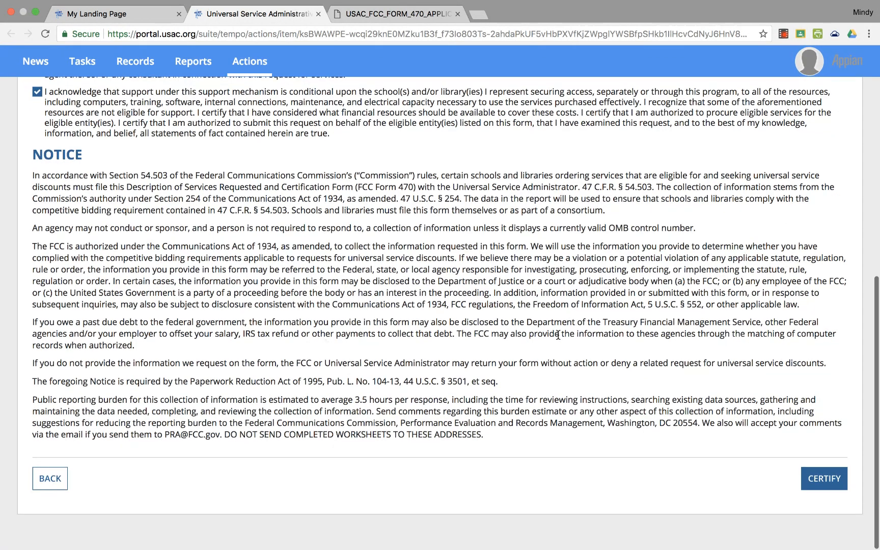